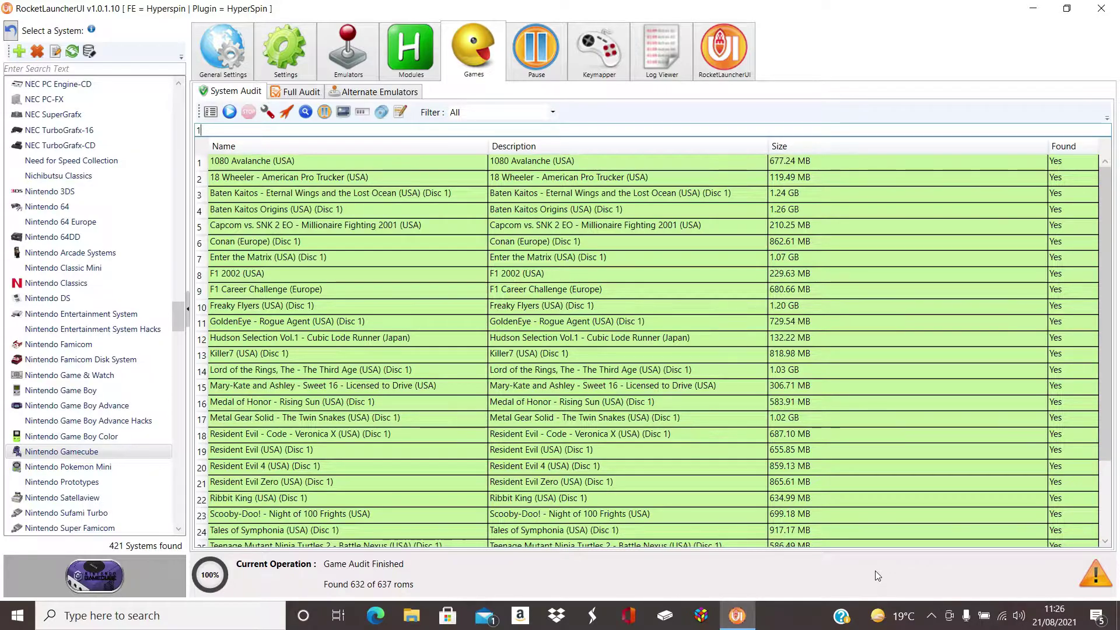
Clear the game search text, select the Sega Dreamcast system and run an audit of its games.
key(BackSpace)
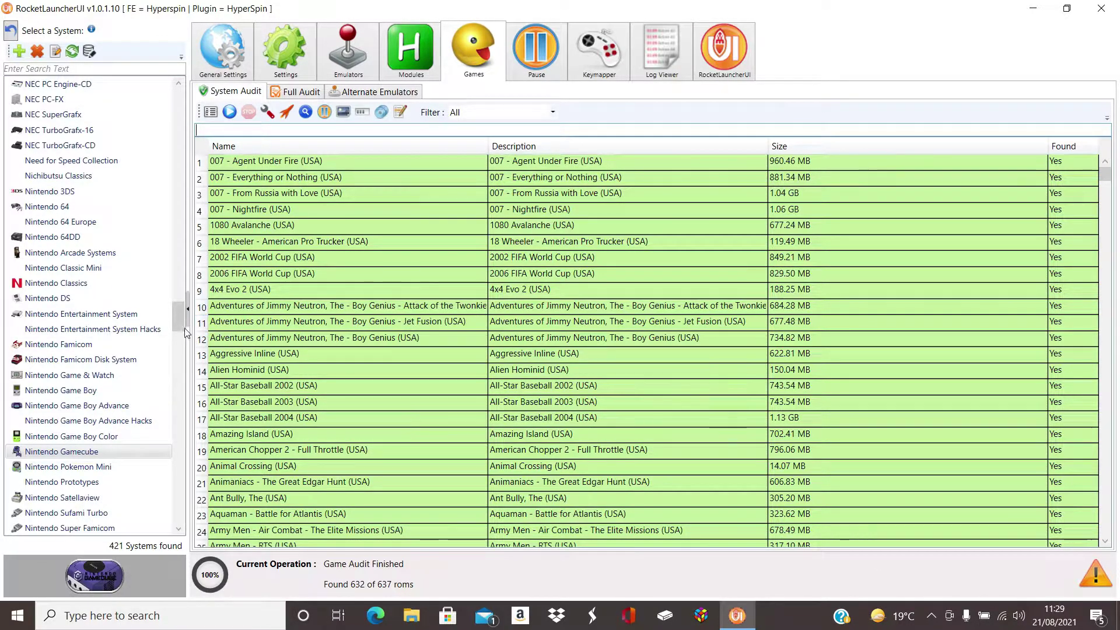
scroll(177, 315, up, 1)
drag(181, 271, 177, 147)
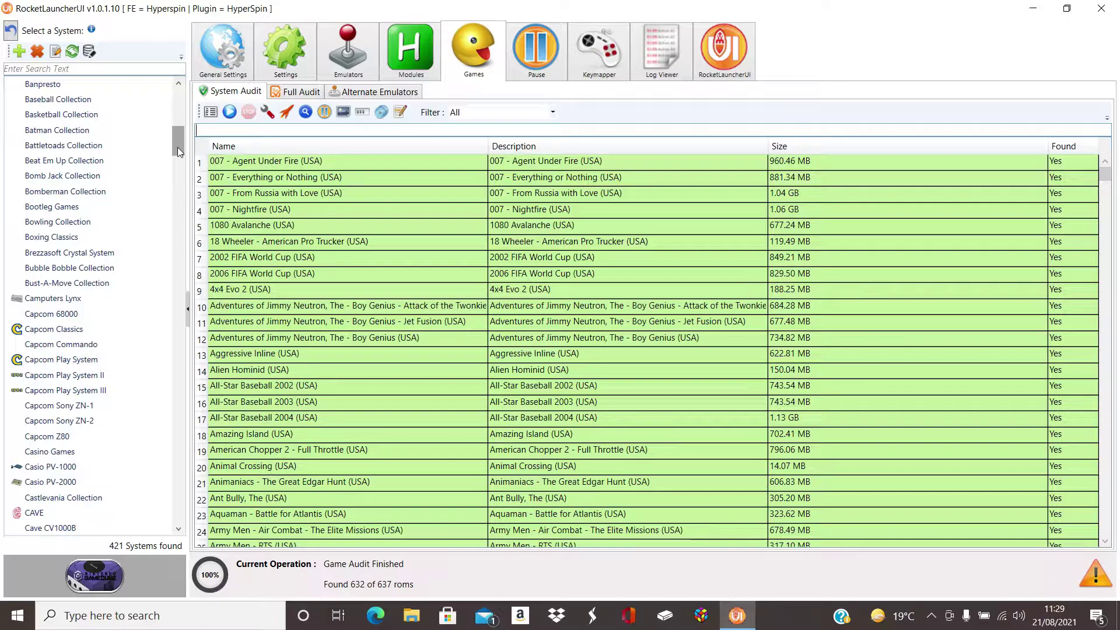
drag(180, 138, 187, 420)
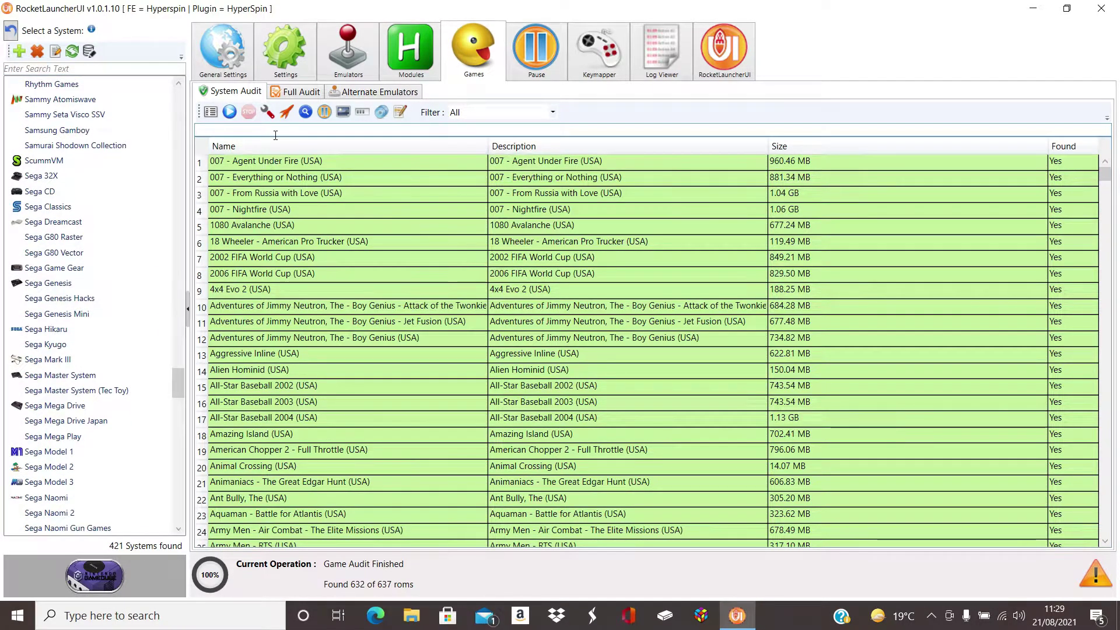
click(83, 224)
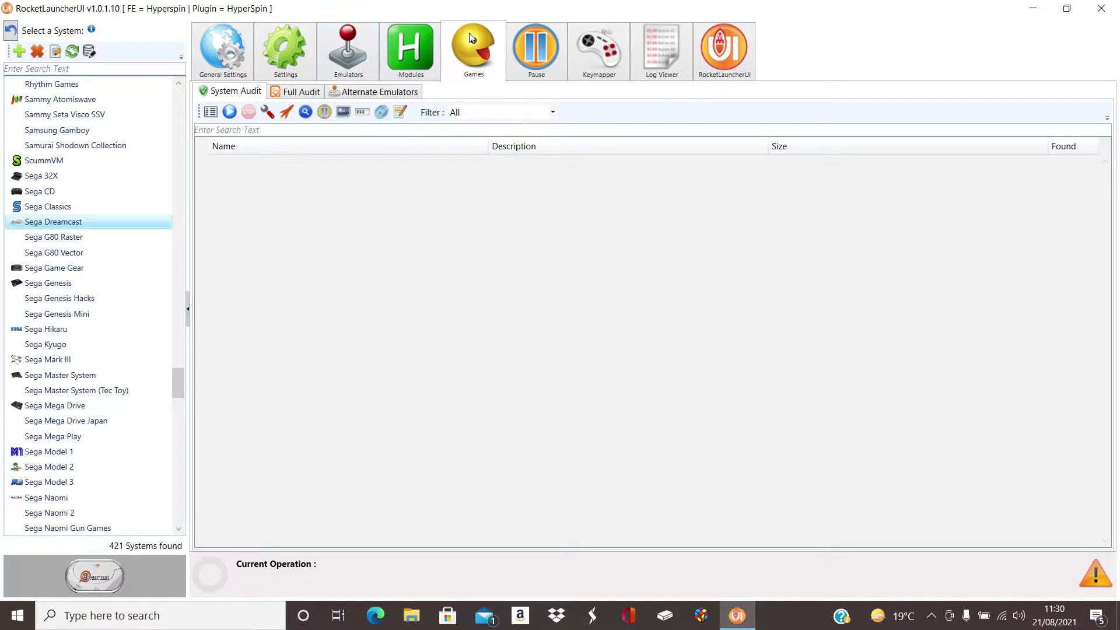
click(228, 112)
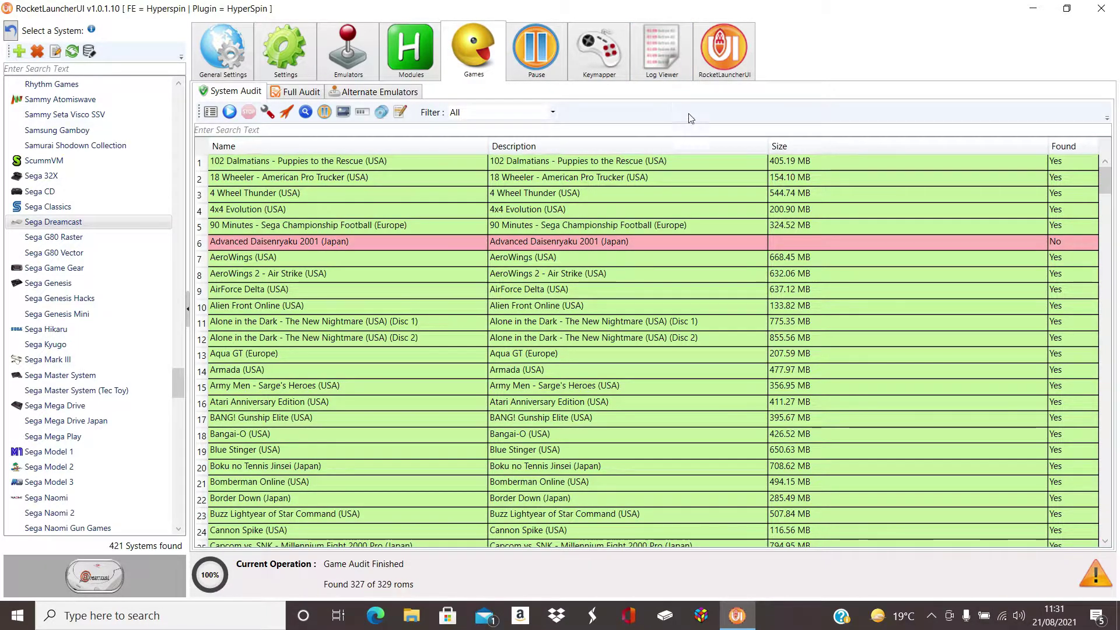
Examine the Sega Dreamcast ROM paths and the emulators available as its default, leaving the selection unchanged.
click(362, 63)
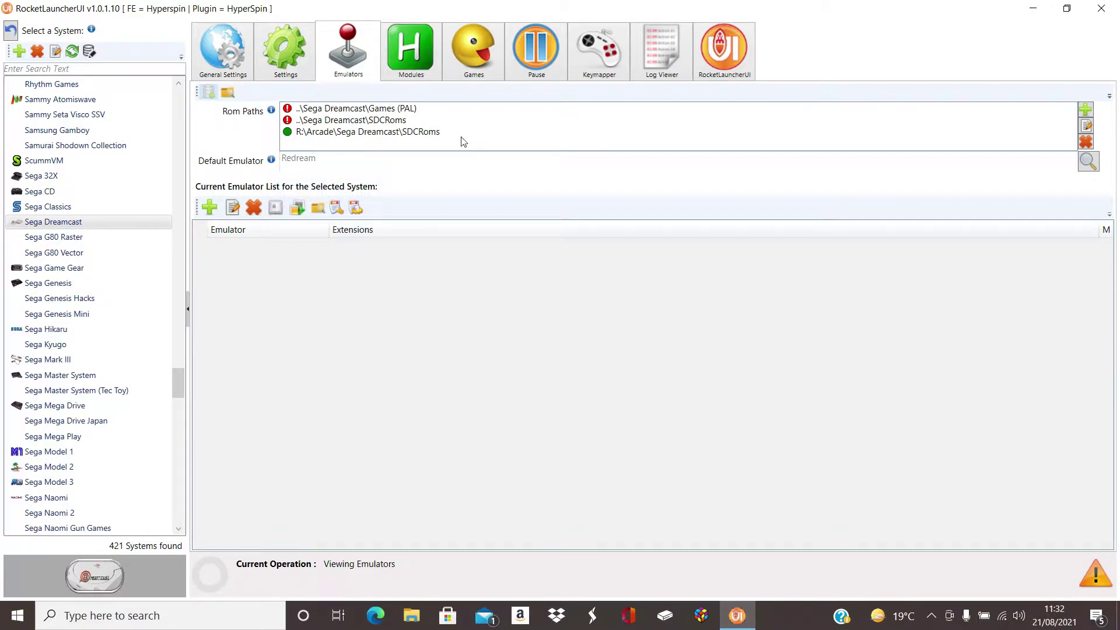
click(1089, 161)
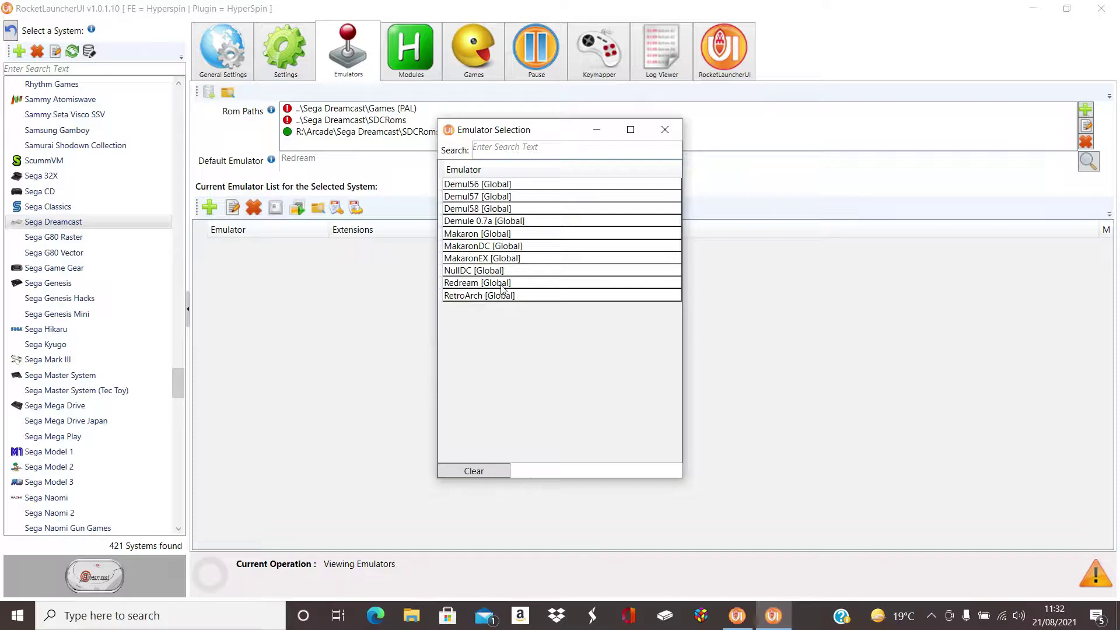
click(670, 129)
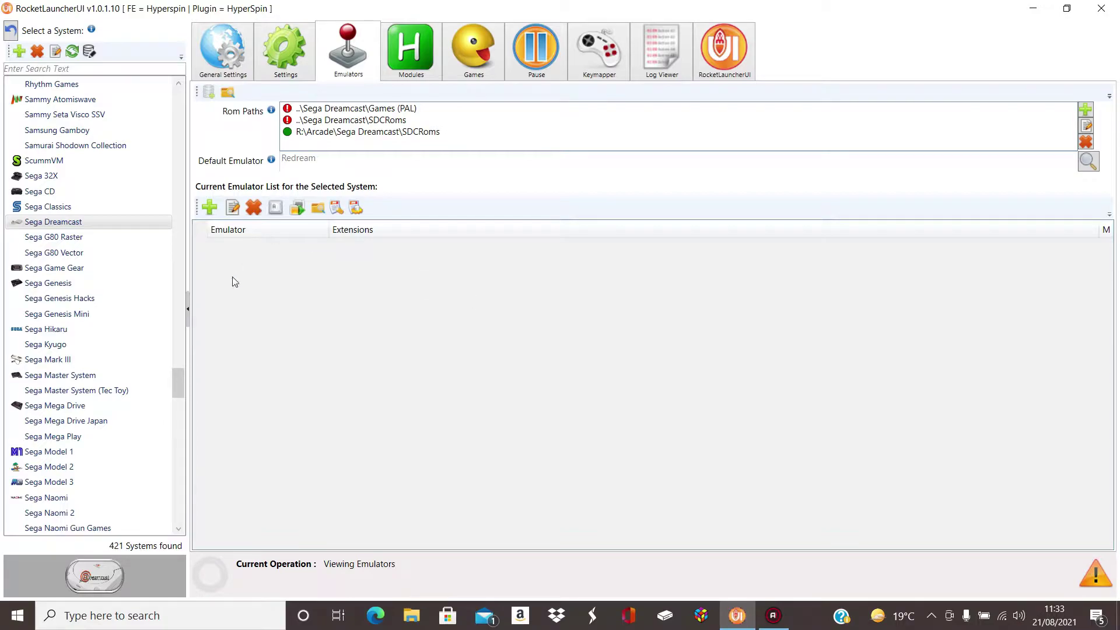
Select the Commodore 64 system and inspect the hotkey configuration of its exit emulator key.
drag(178, 376, 180, 150)
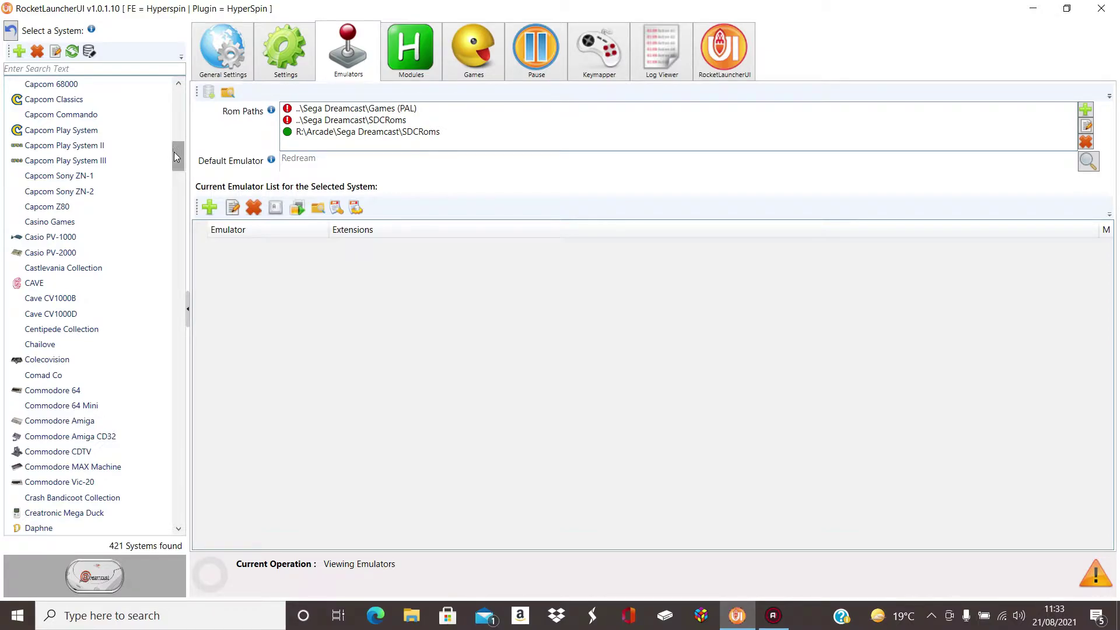
mouse_move(175, 154)
mouse_down()
mouse_move(181, 93)
mouse_move(178, 161)
mouse_up()
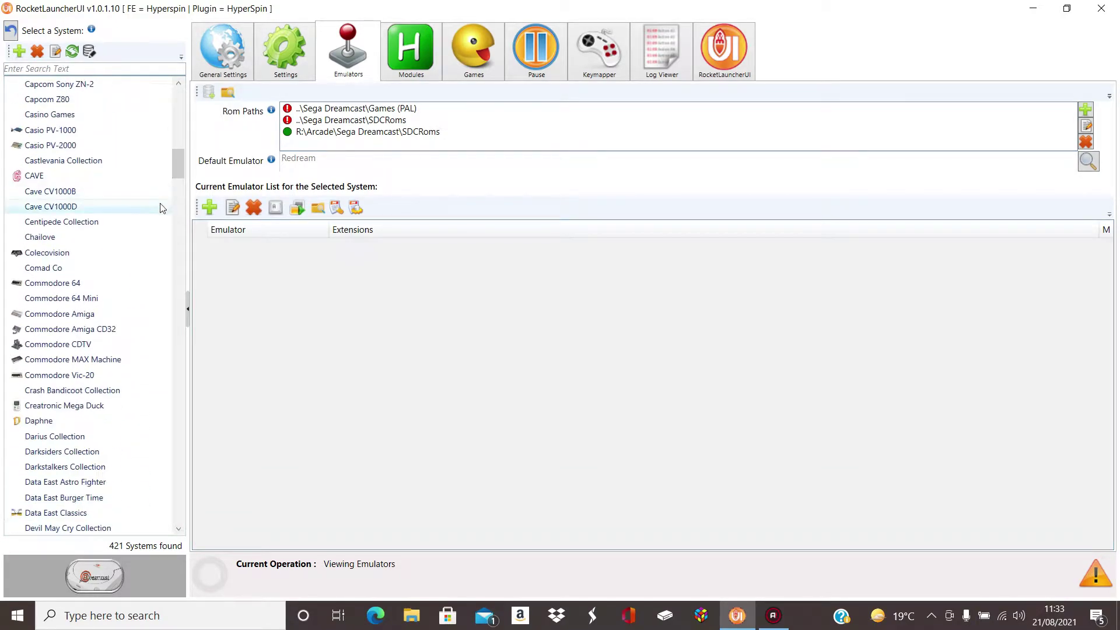
click(115, 284)
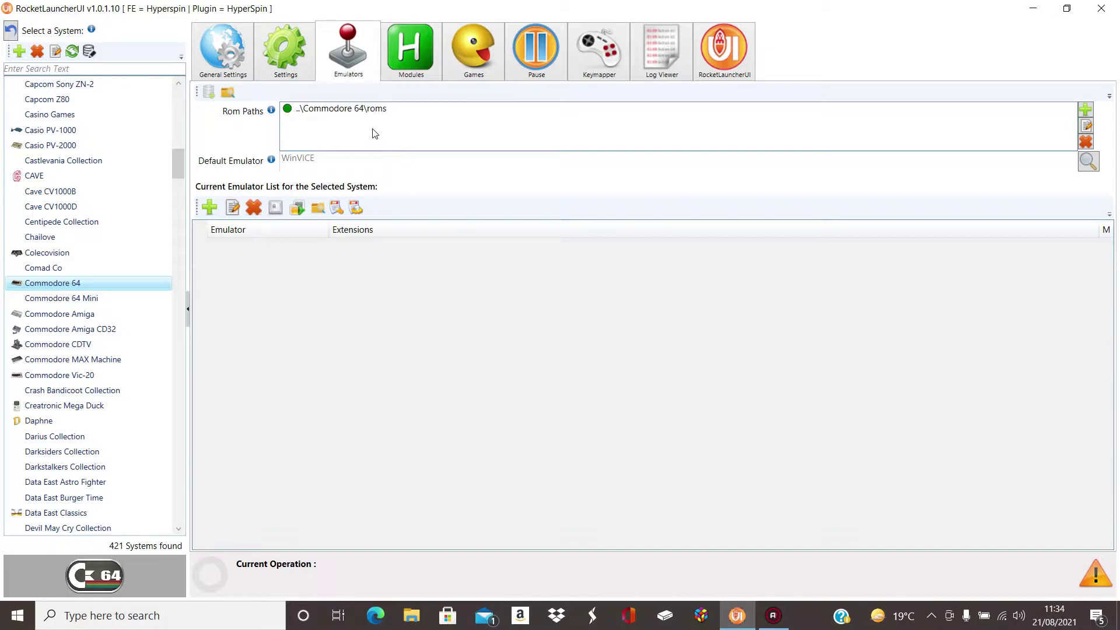
click(298, 75)
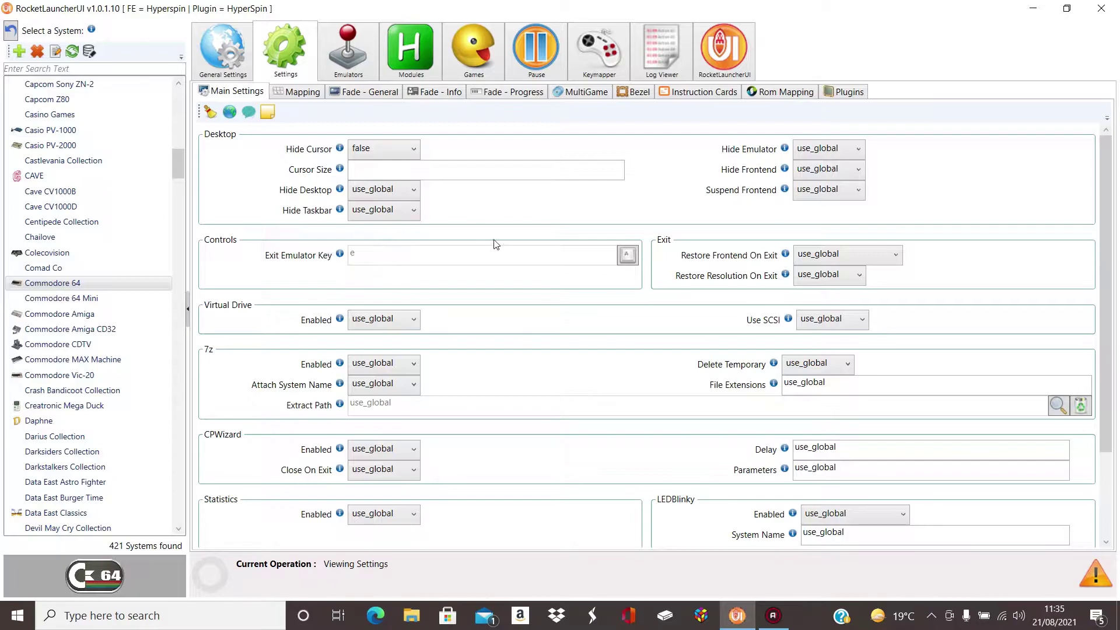
click(628, 255)
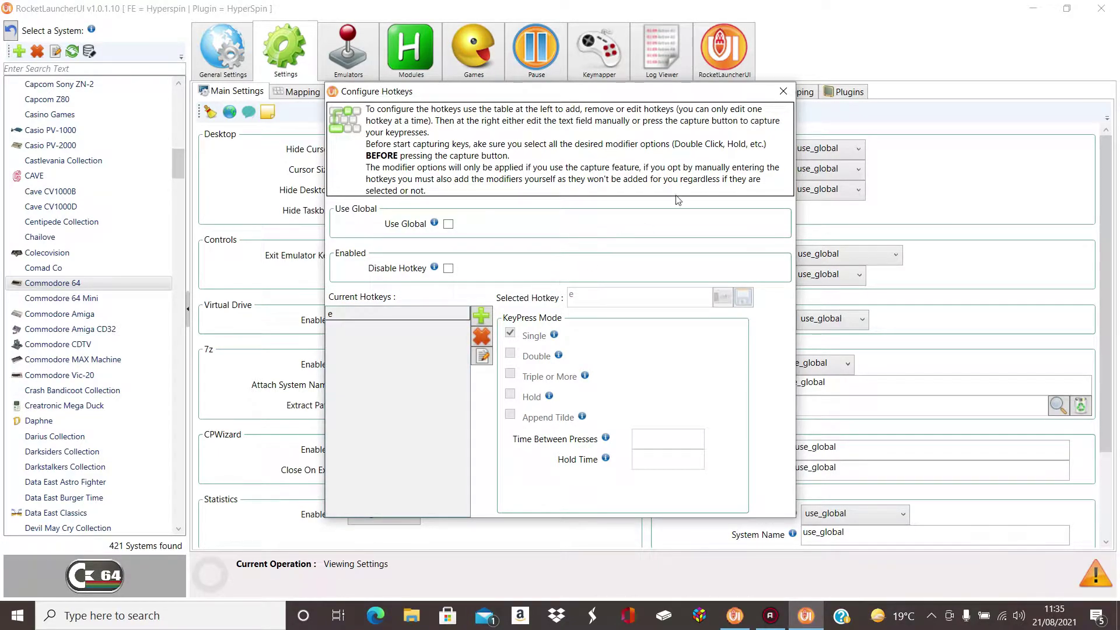
click(782, 92)
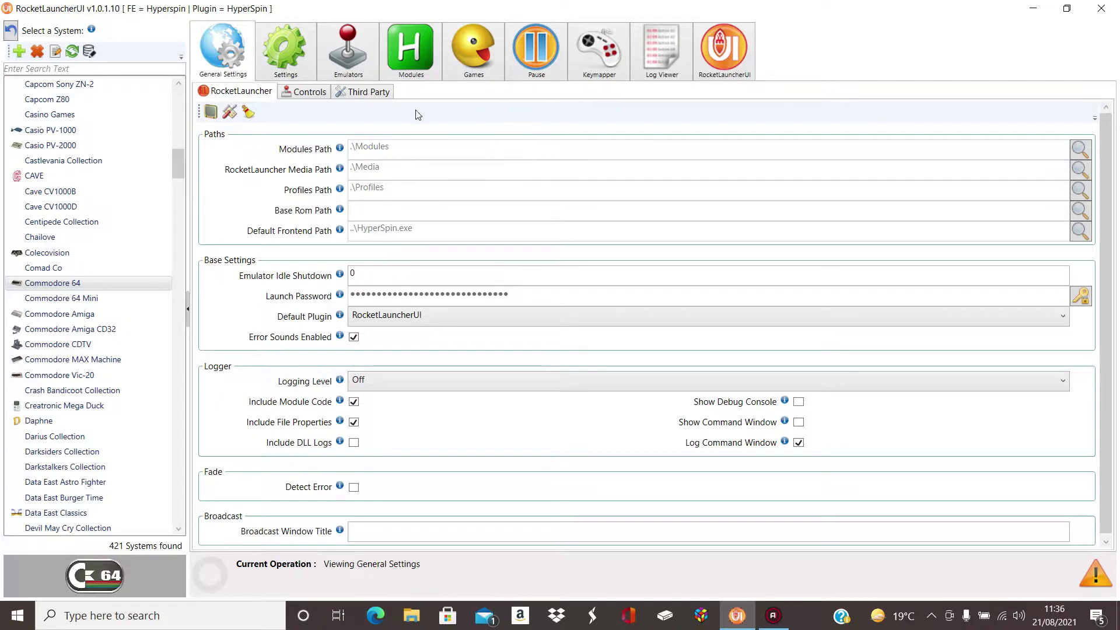
Examine the RocketLauncherUI frontends list, including which frontend is marked as default.
click(719, 59)
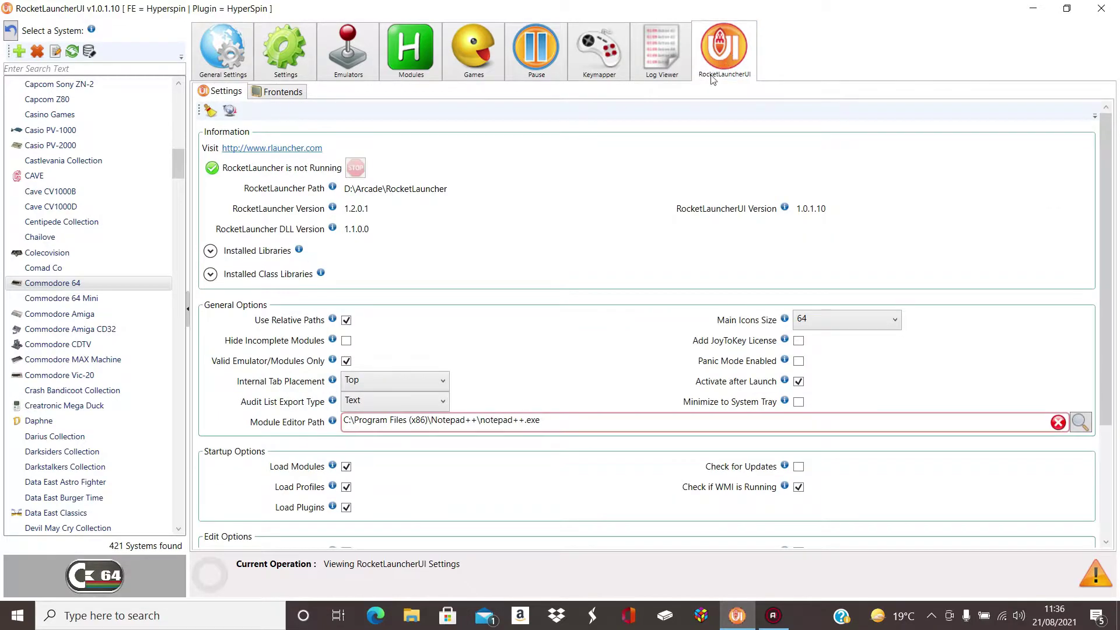
click(285, 93)
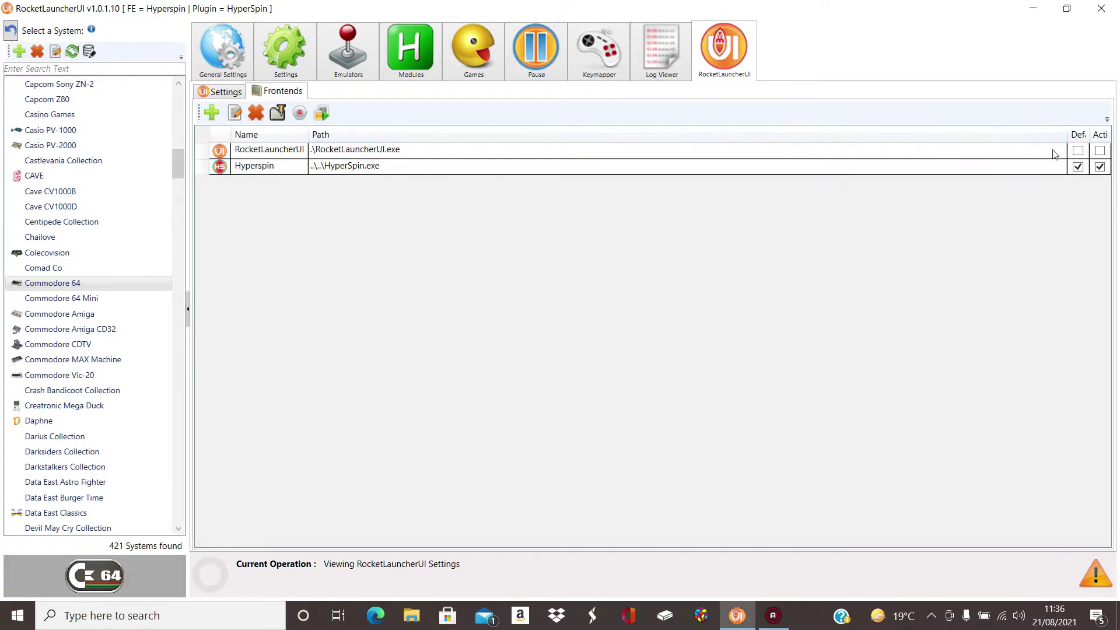
click(1078, 167)
Switch to the global configuration and look through its list of emulators and their ROM extensions.
click(348, 56)
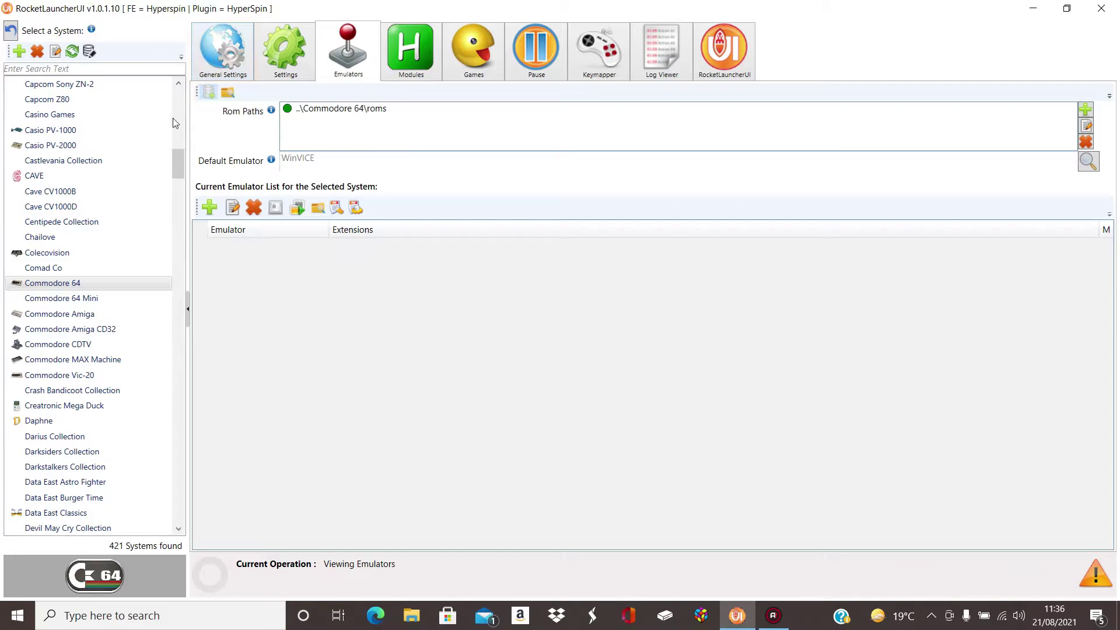
click(10, 33)
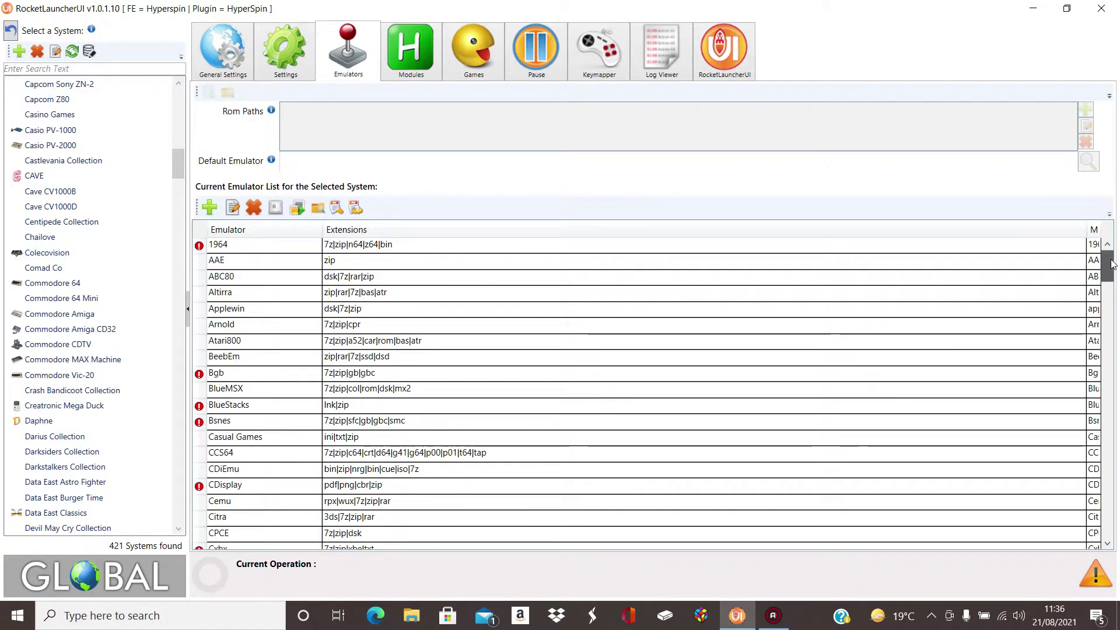
scroll(1113, 274, down, 2)
mouse_move(1112, 274)
mouse_down()
mouse_move(1111, 397)
mouse_move(1114, 268)
mouse_up()
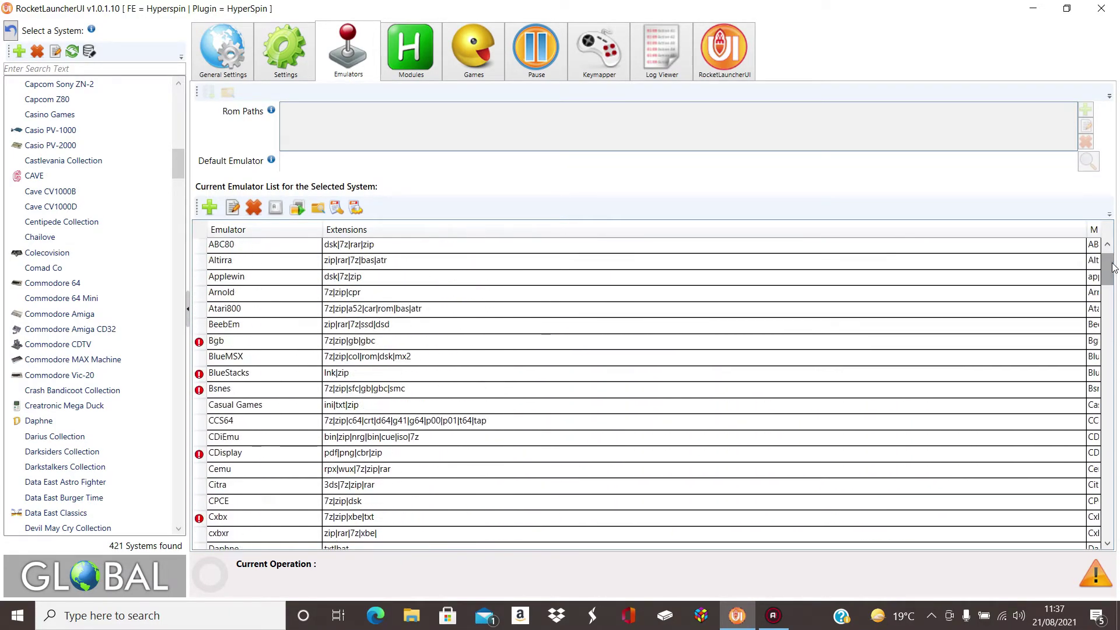
click(210, 208)
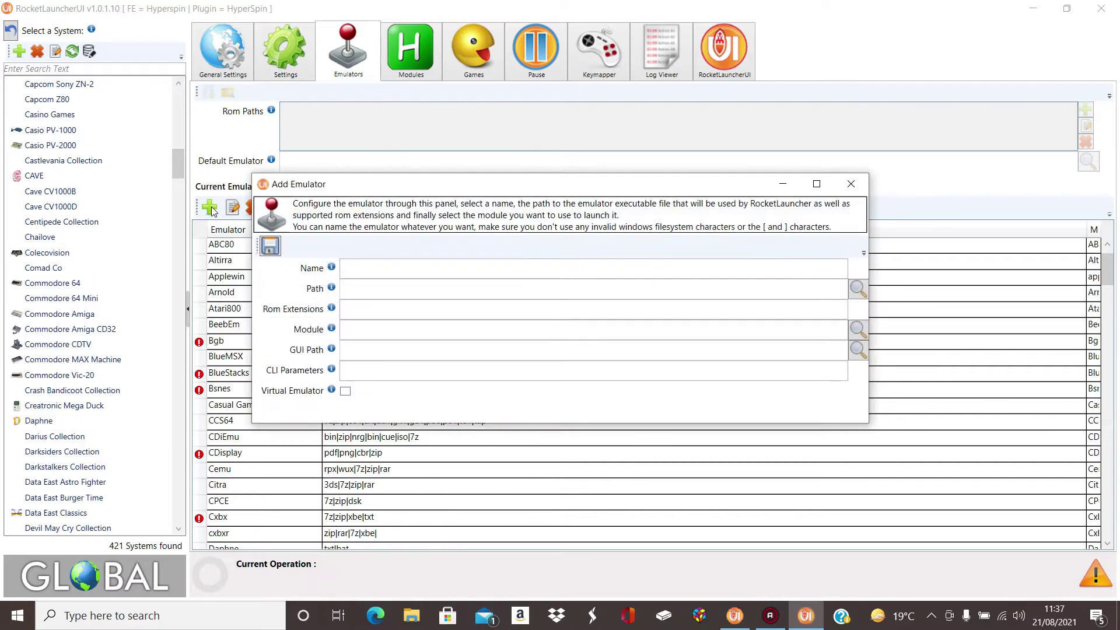
click(474, 268)
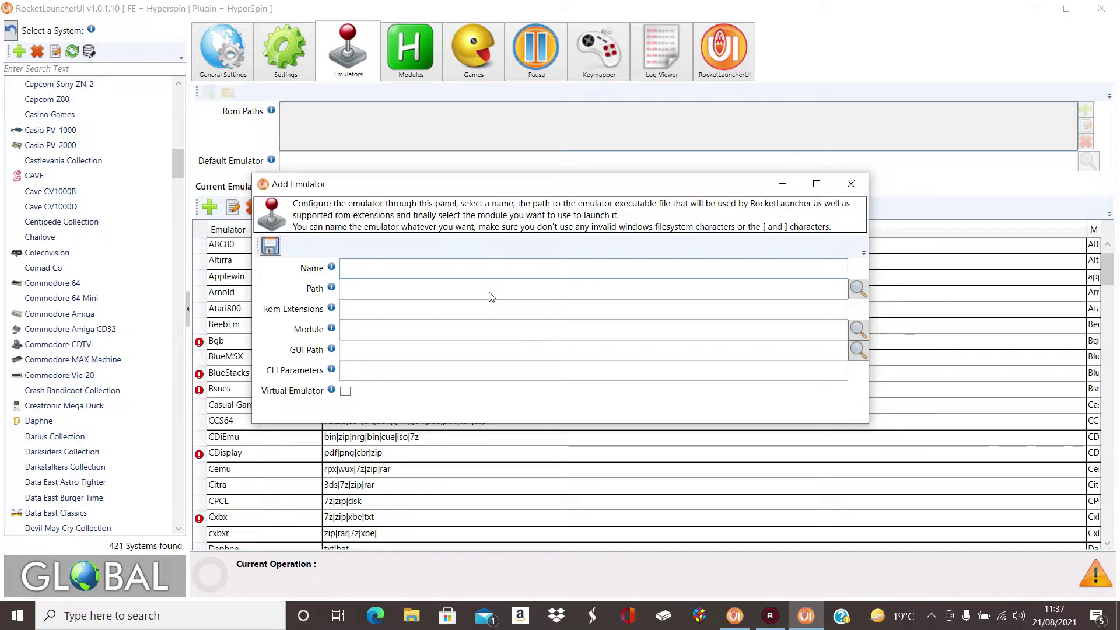
click(482, 308)
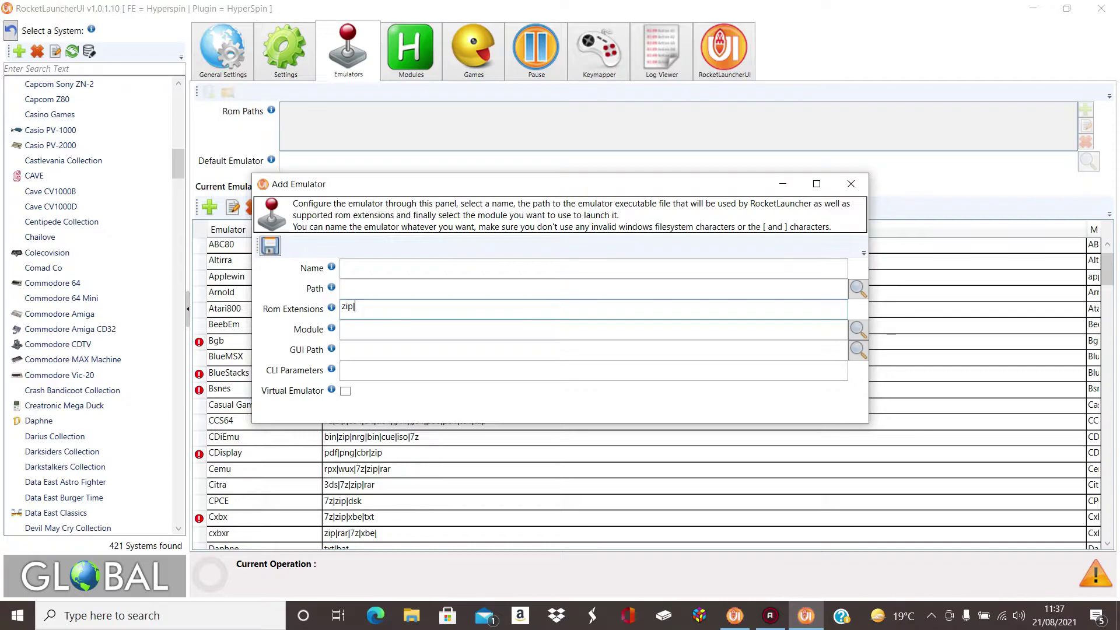
text(|7z)
key(BackSpace)
key(BackSpace)
click(460, 331)
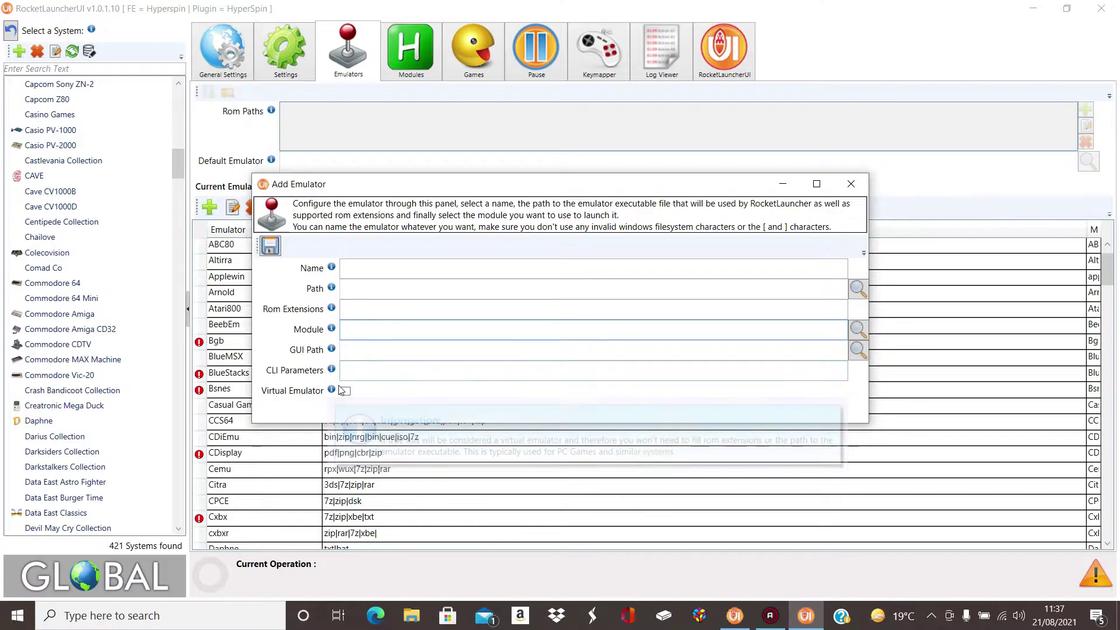
click(851, 183)
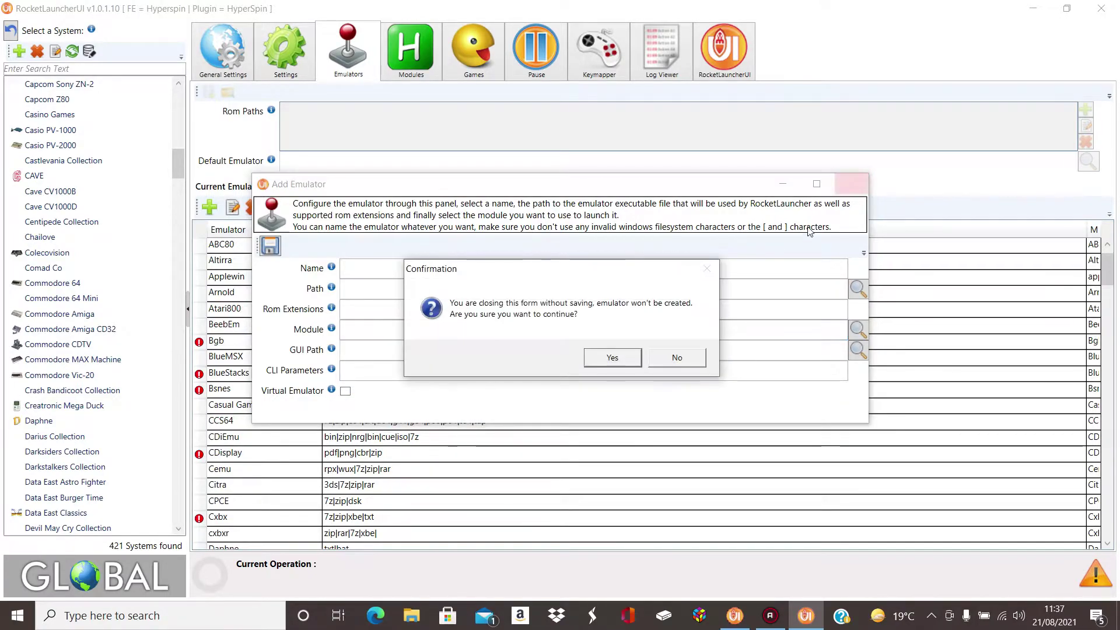
click(611, 357)
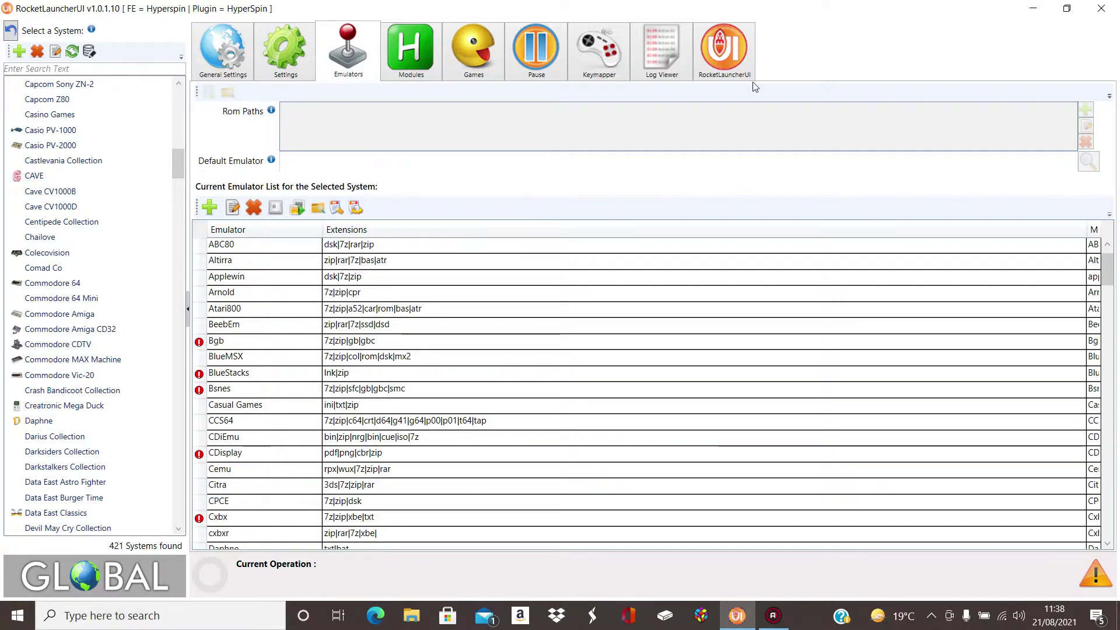
Force a check for RocketLauncher updates against the latest version.
click(723, 69)
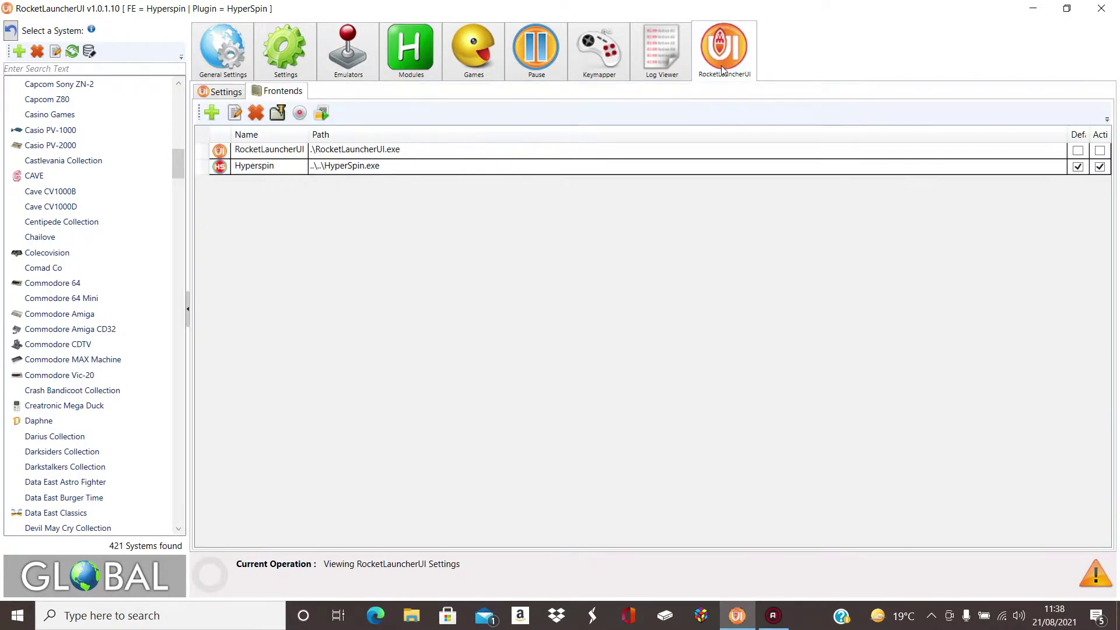
click(226, 94)
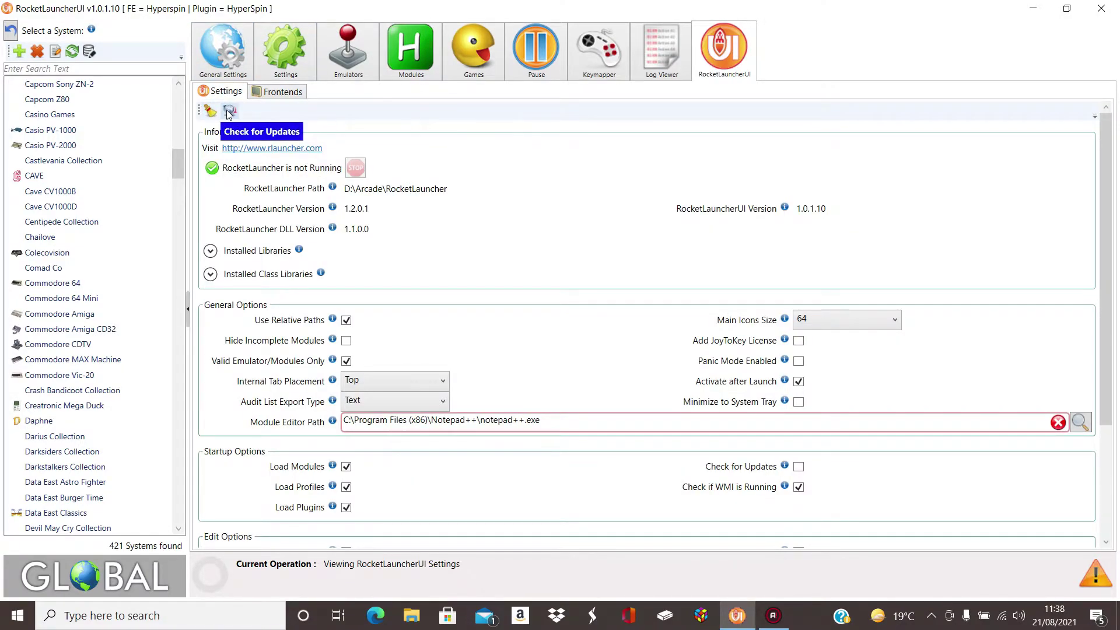
click(230, 111)
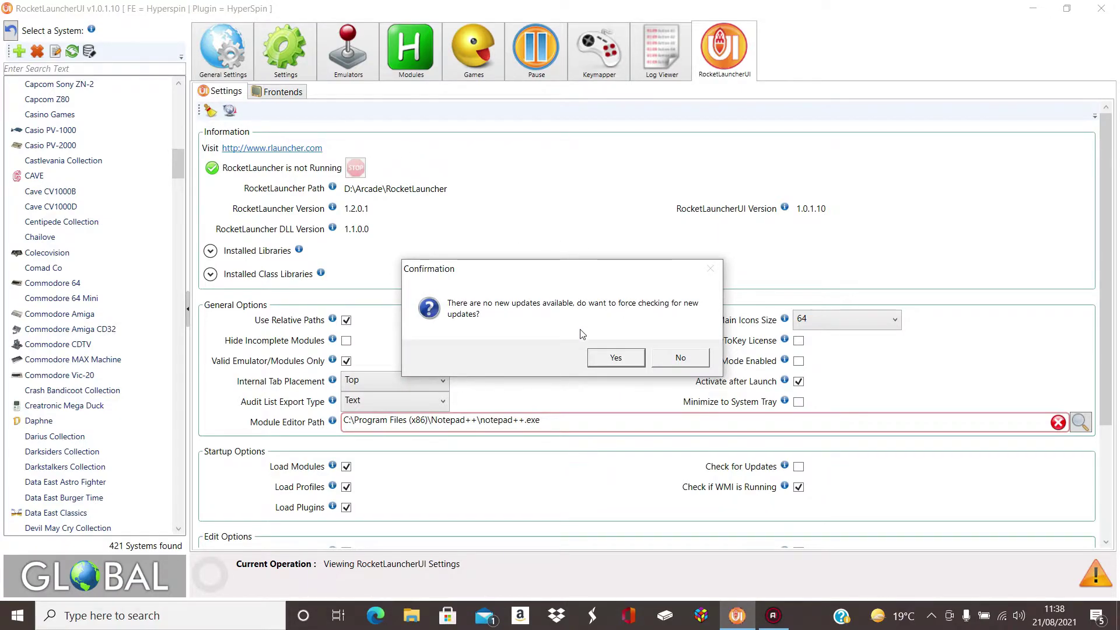
click(616, 358)
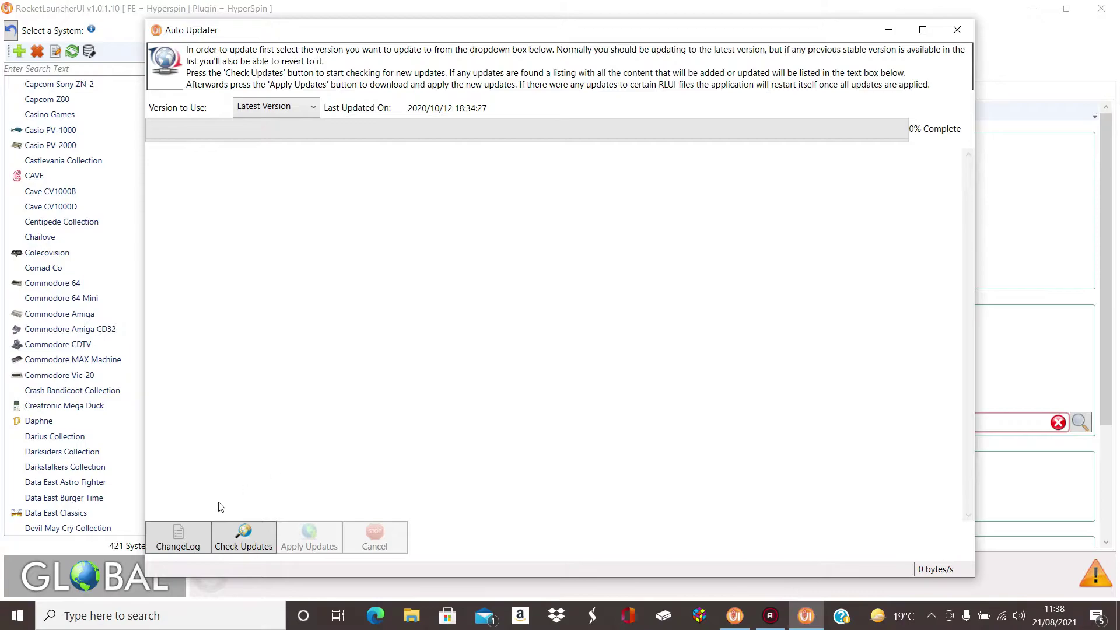
click(238, 537)
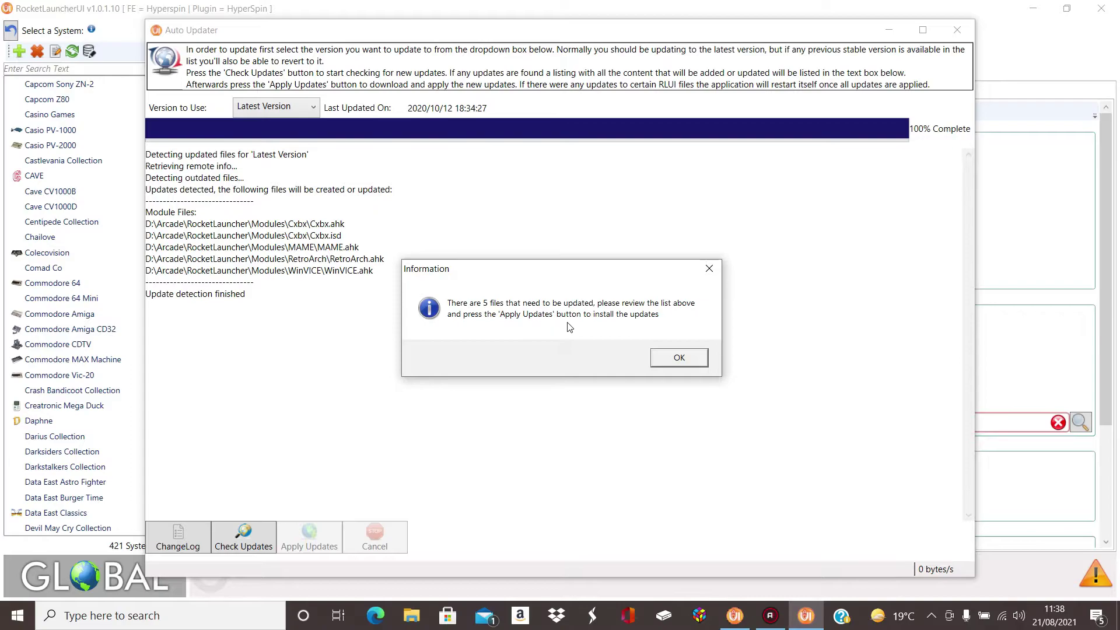
click(679, 356)
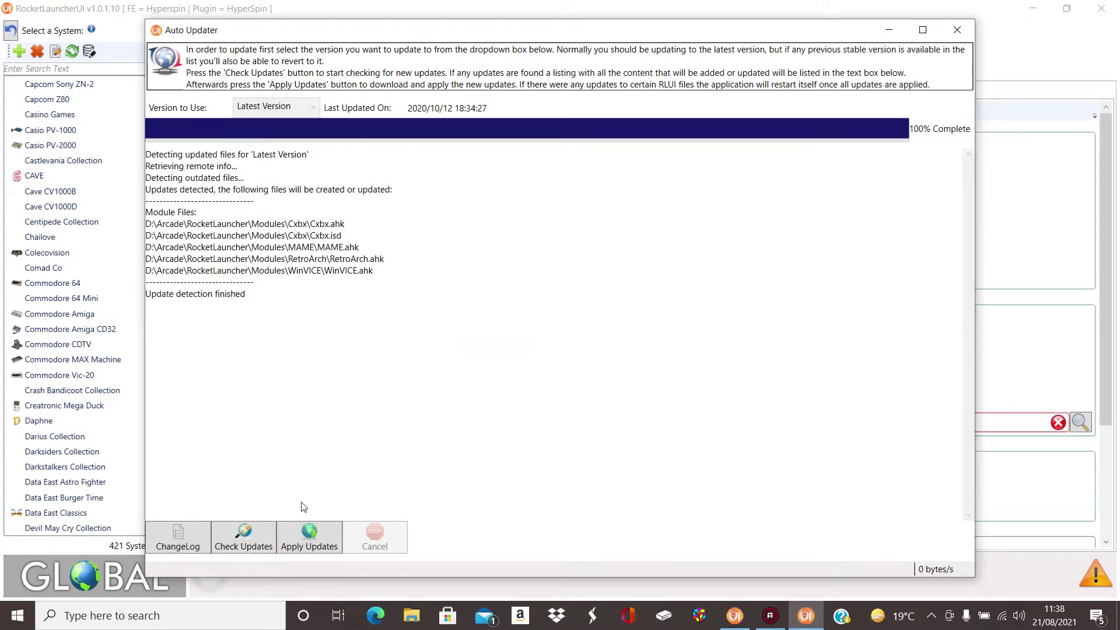
Download and install the detected module updates, overwriting the existing files.
click(299, 537)
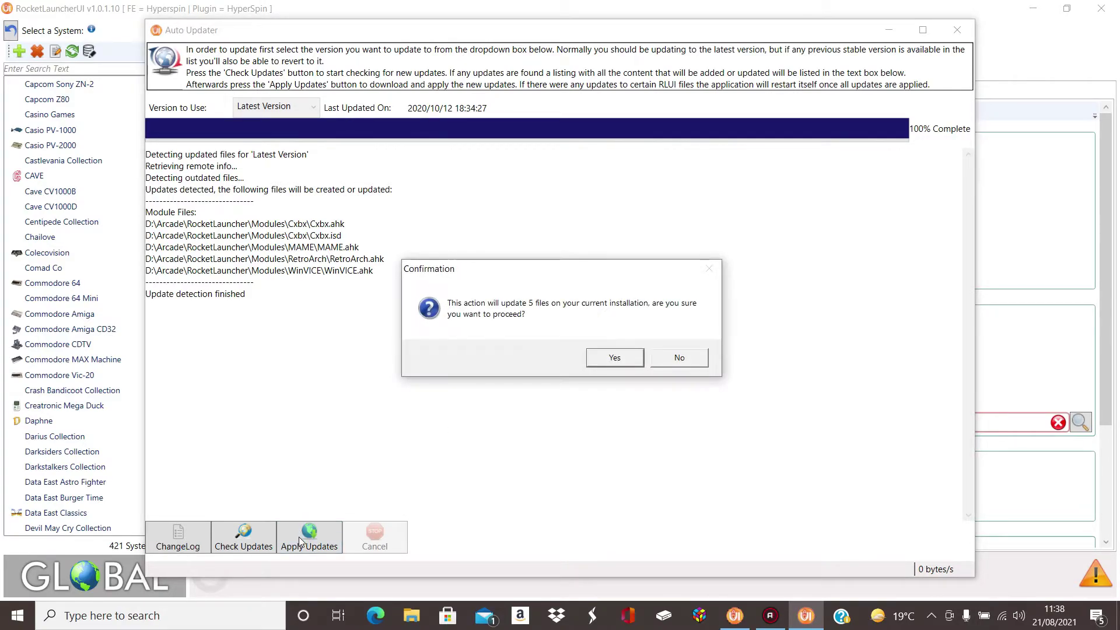
click(613, 361)
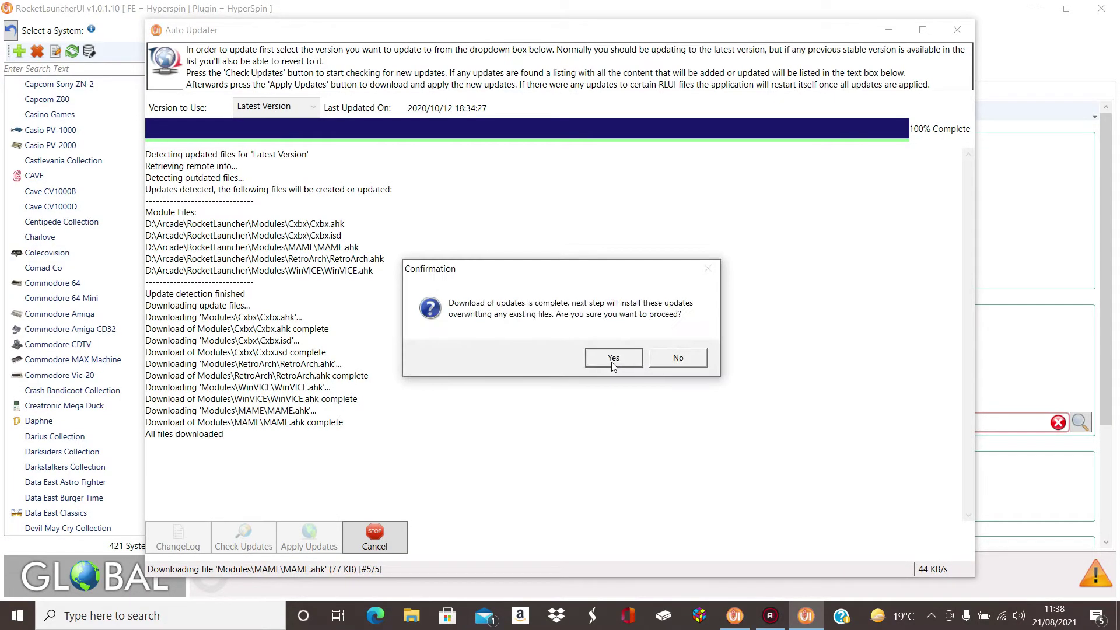
click(612, 363)
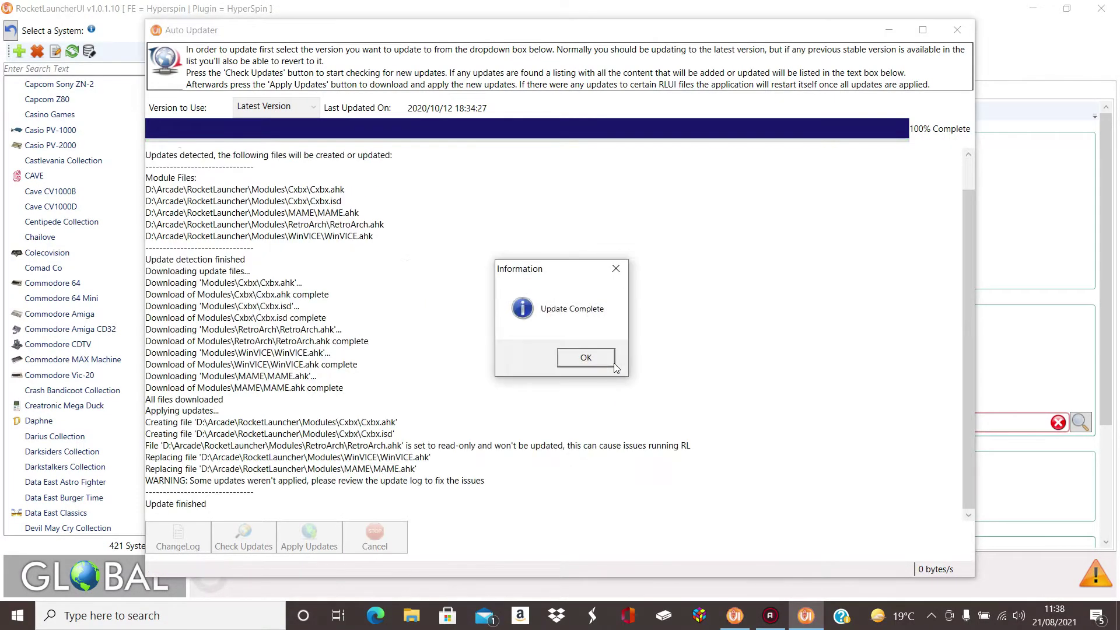
click(590, 361)
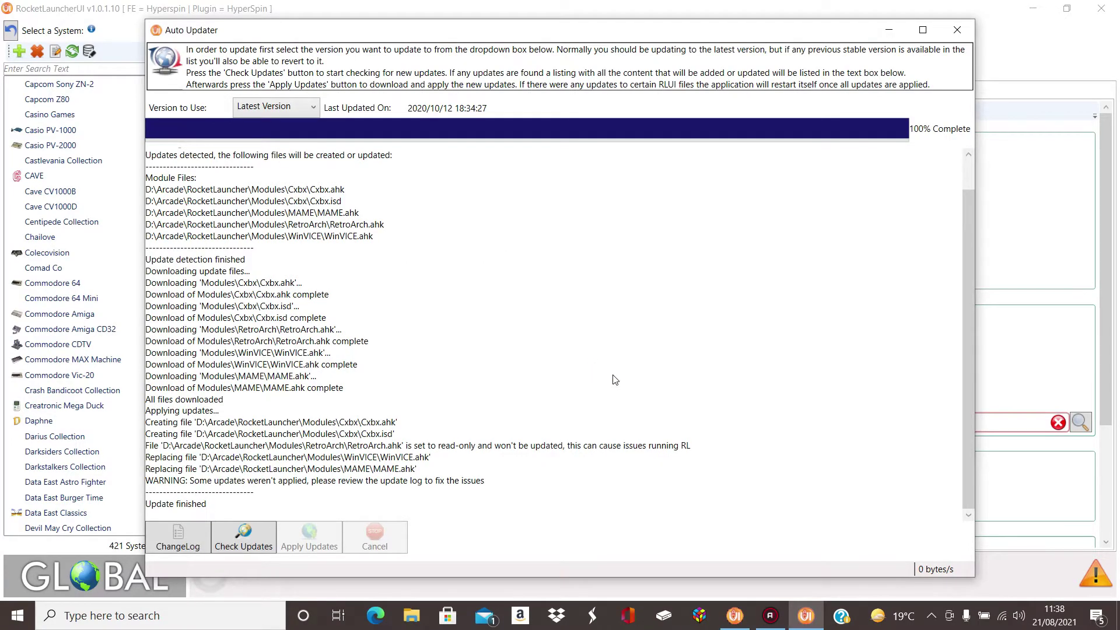
Close the Auto Updater after the module updates.
click(956, 31)
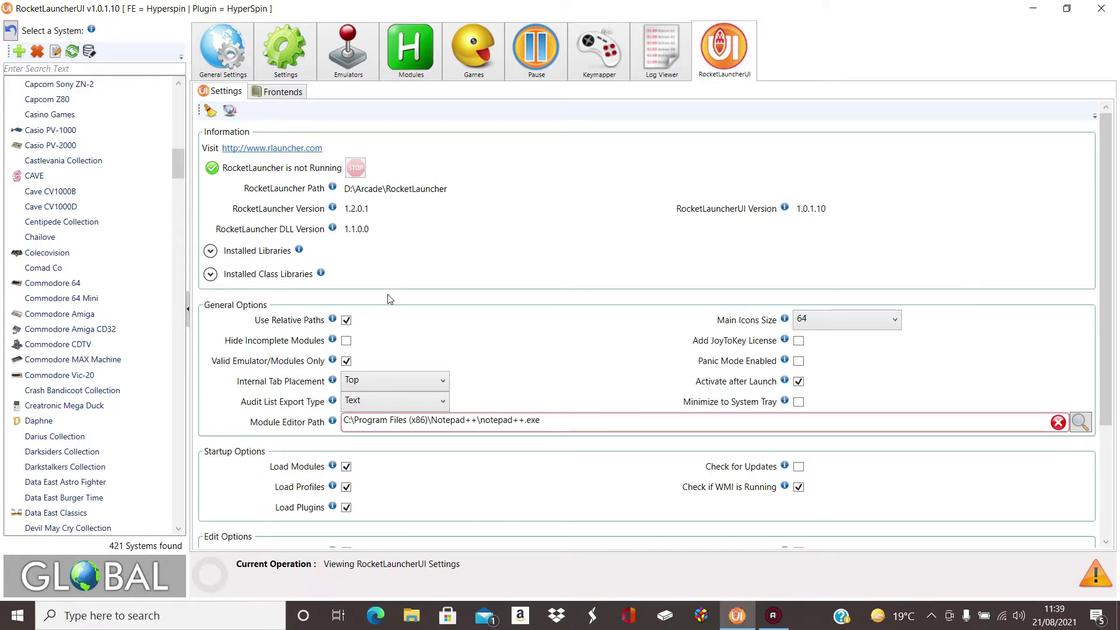
click(402, 623)
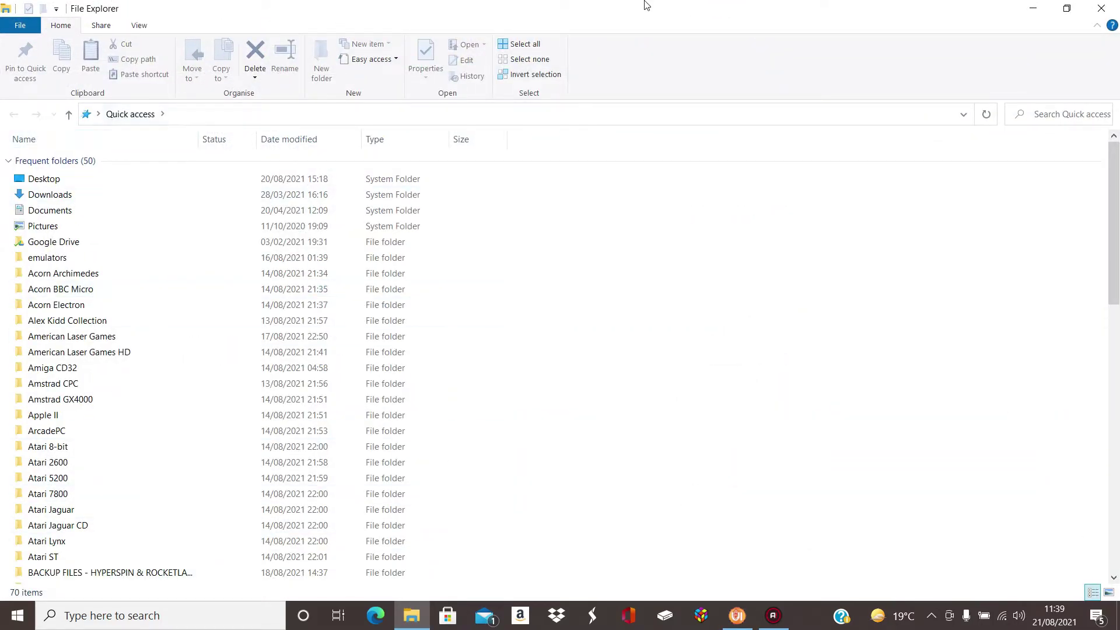
double_click(940, 5)
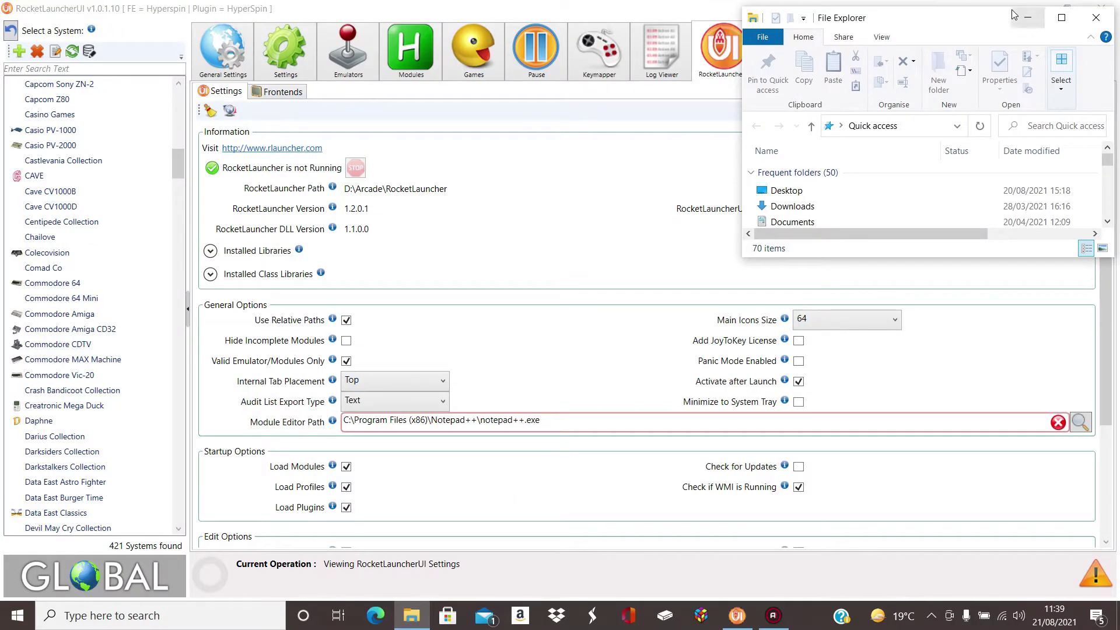
drag(998, 17, 891, 17)
click(954, 19)
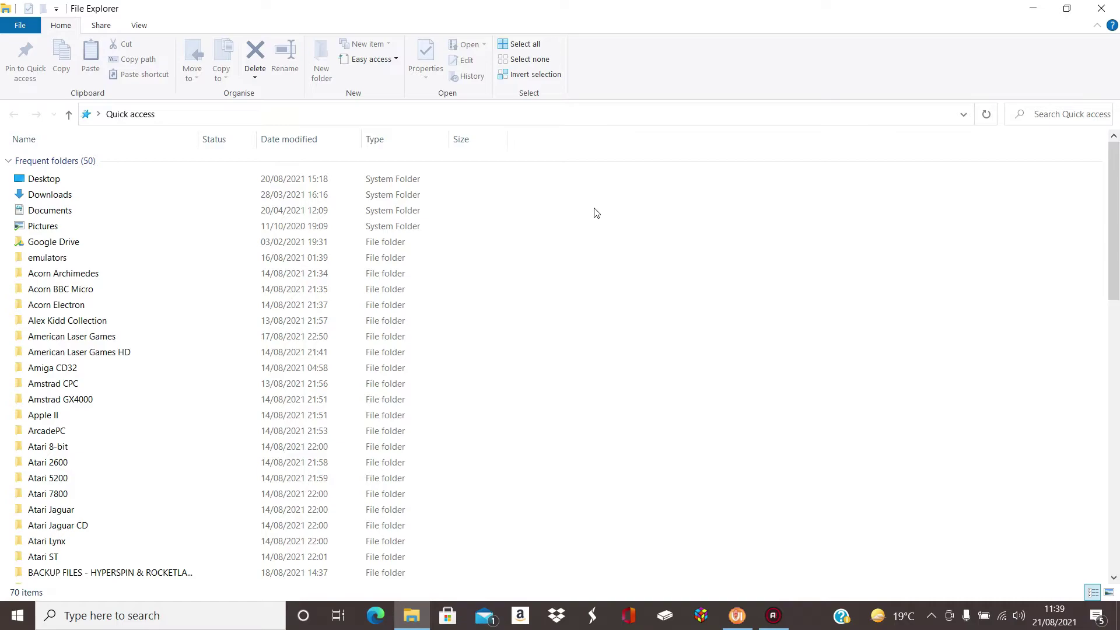
key(alt+Tab)
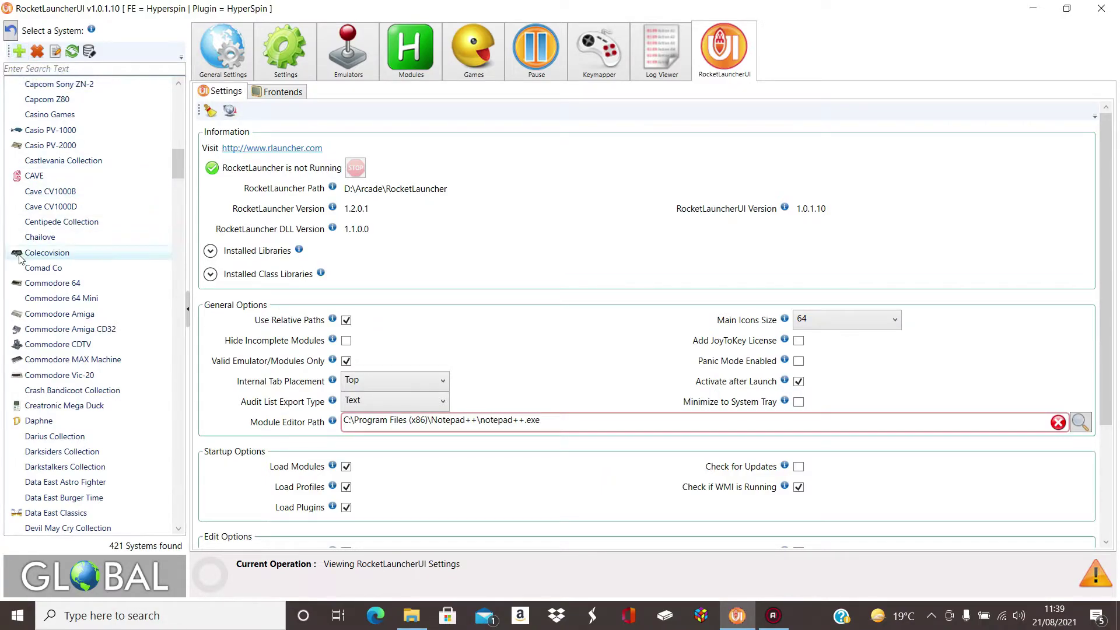
Create a new system named Sharp X1, placed before Sharp MZ-2500 in the system list.
click(18, 51)
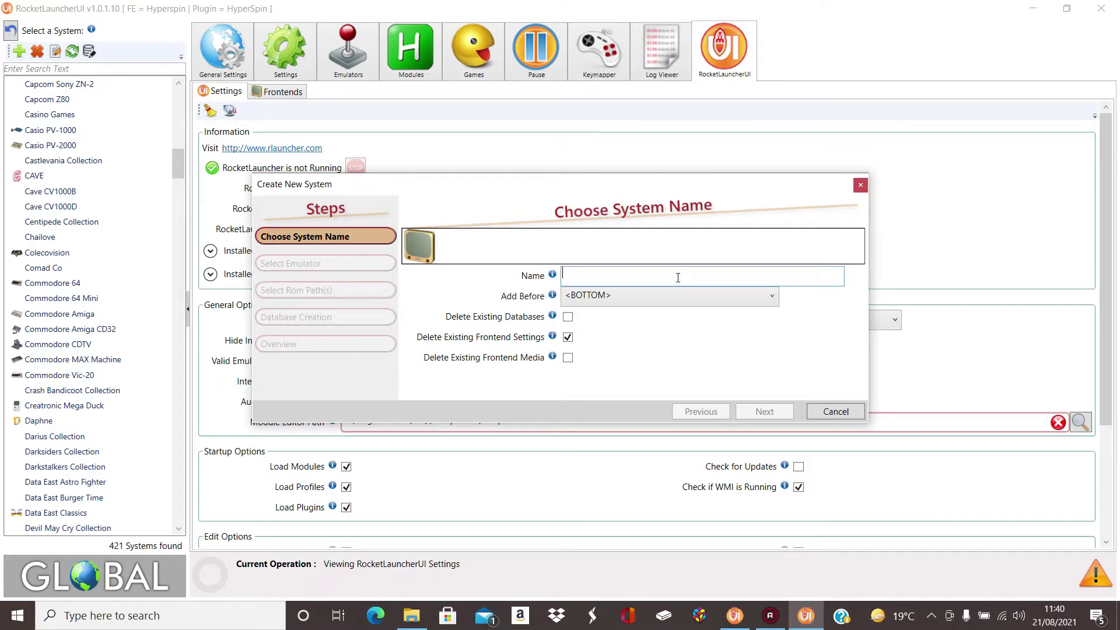
click(771, 297)
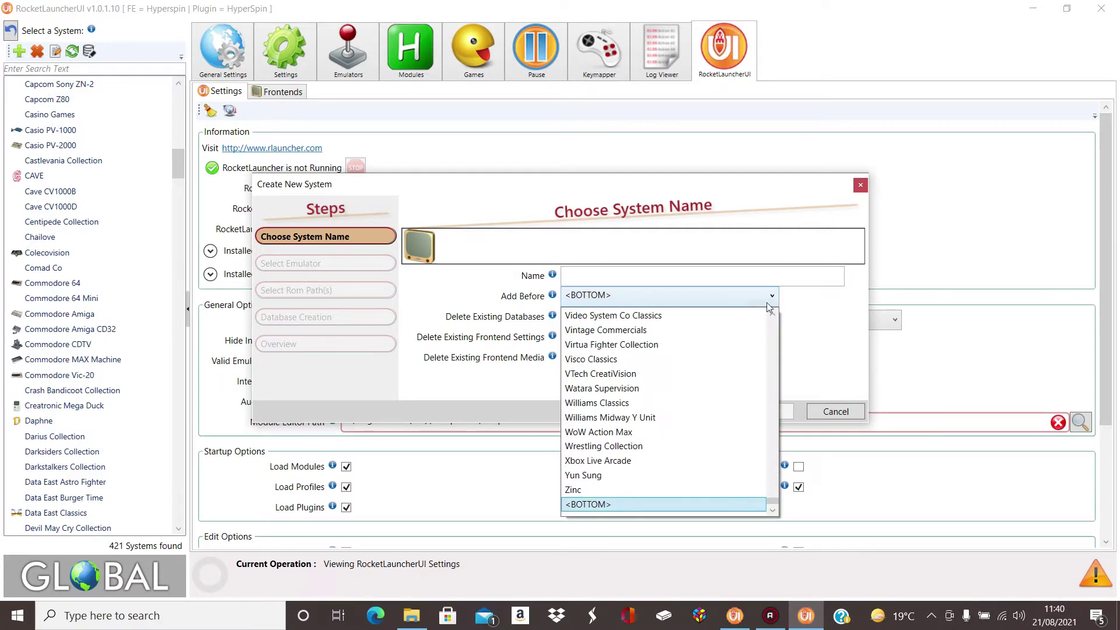
click(799, 328)
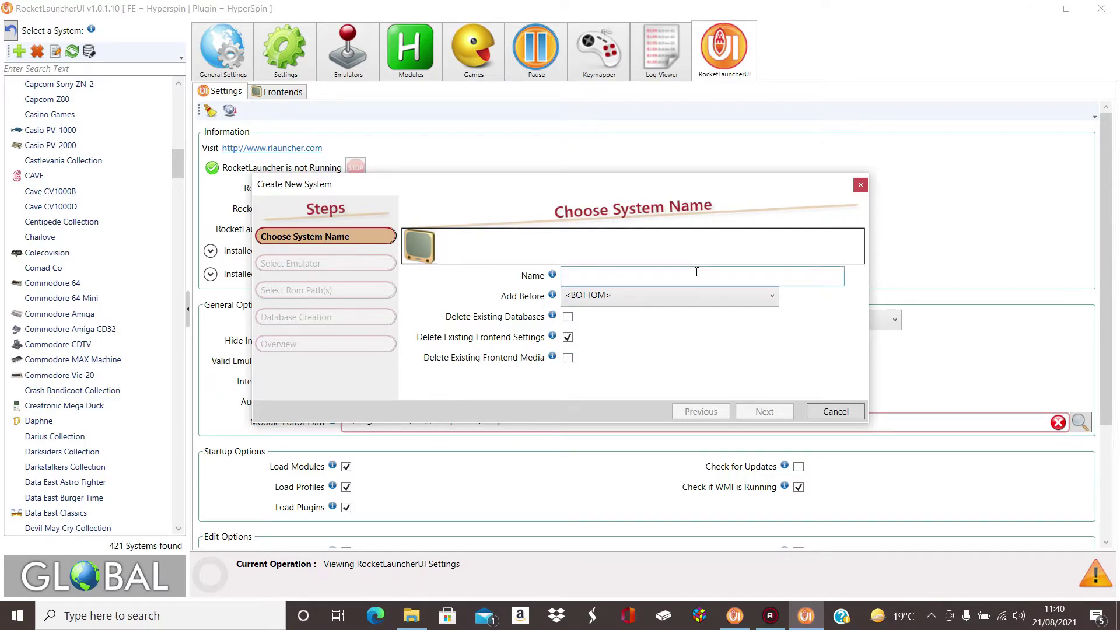
text(Sharp X)
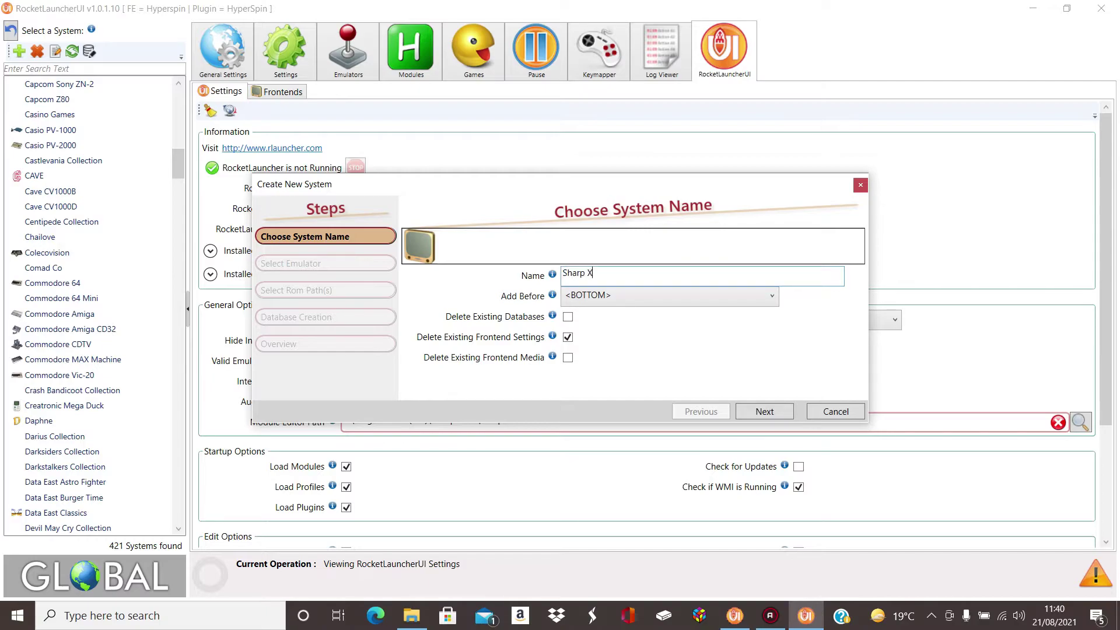
text(1)
click(775, 297)
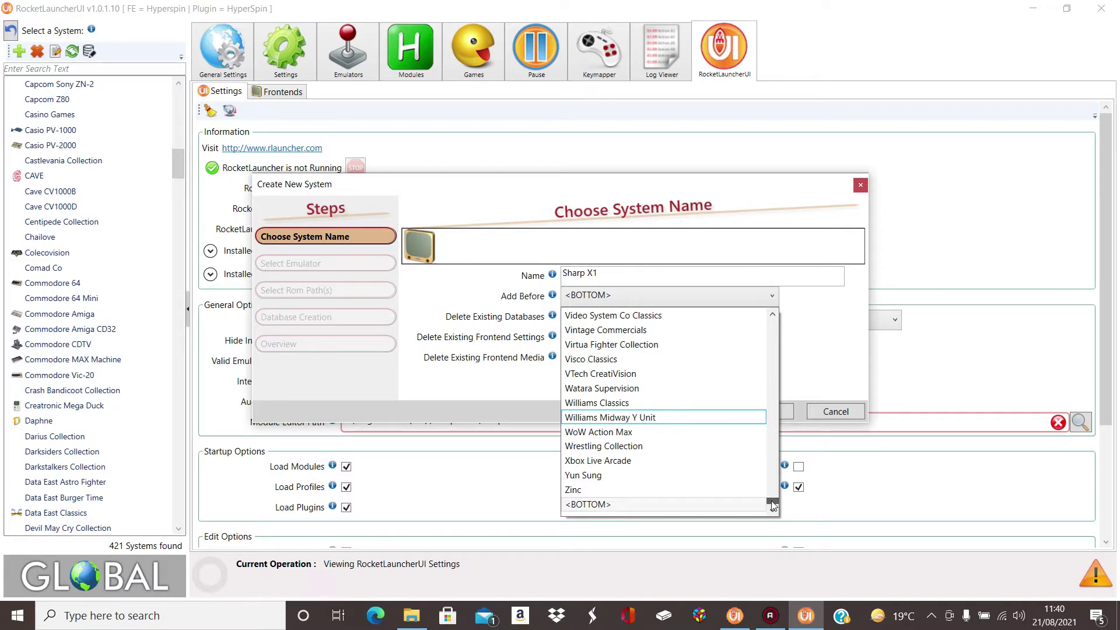
drag(773, 505, 770, 464)
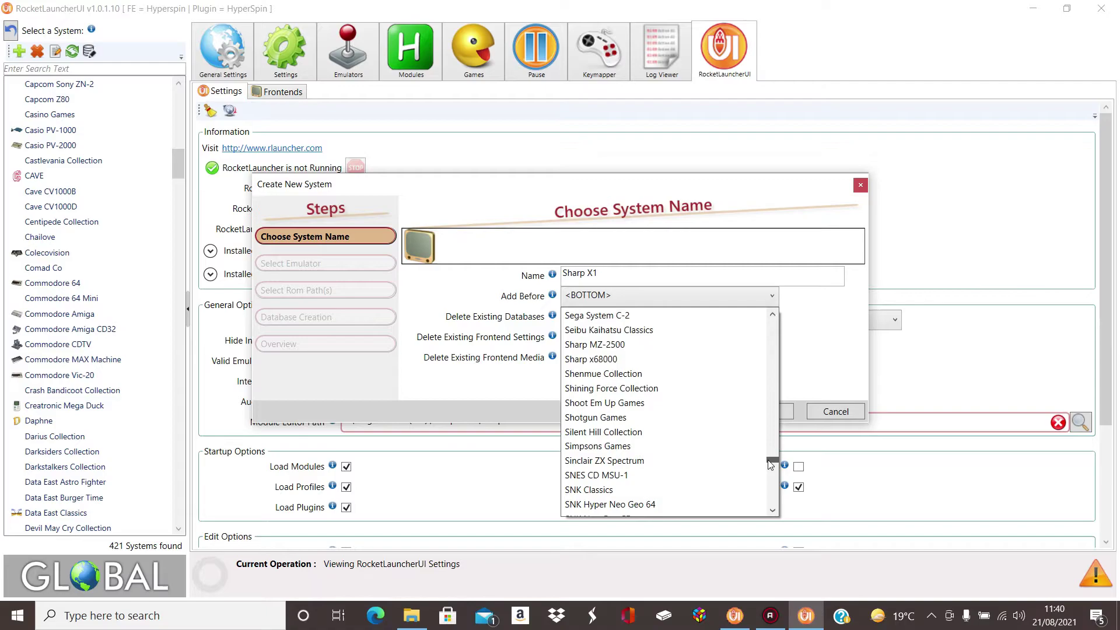
click(630, 346)
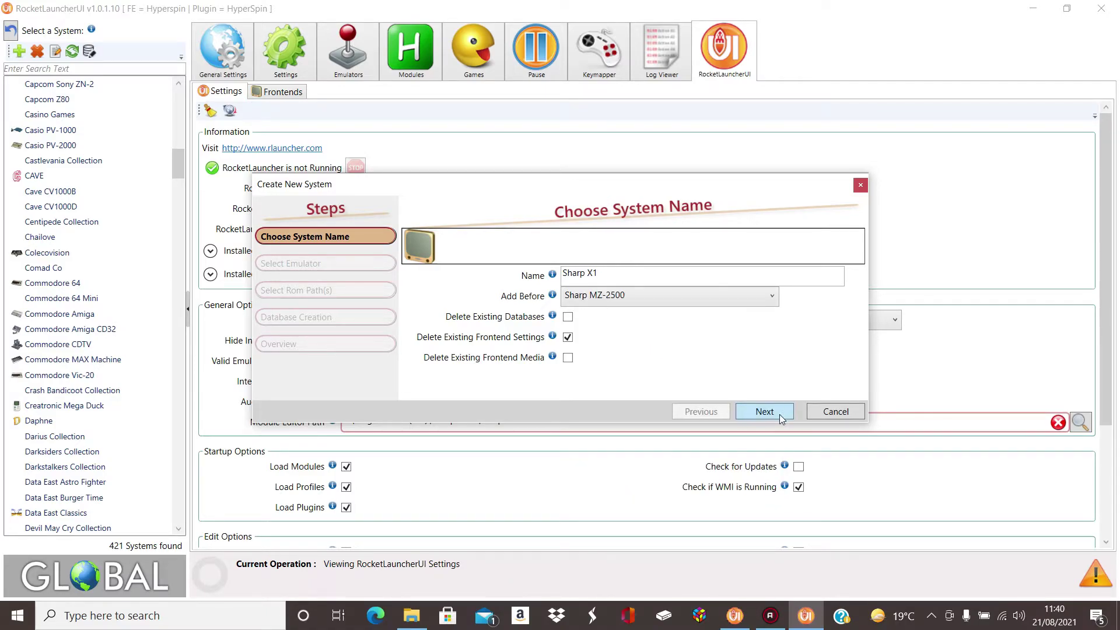
click(764, 411)
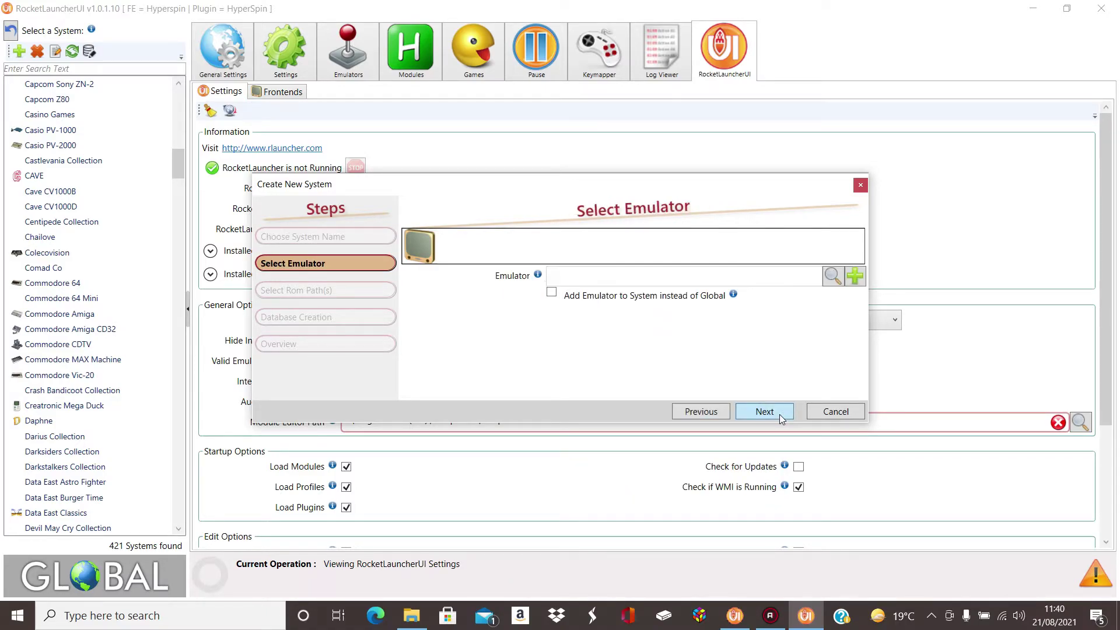
Assign the global XMillennium emulator to the new Sharp X1 system.
click(832, 278)
drag(675, 204, 675, 435)
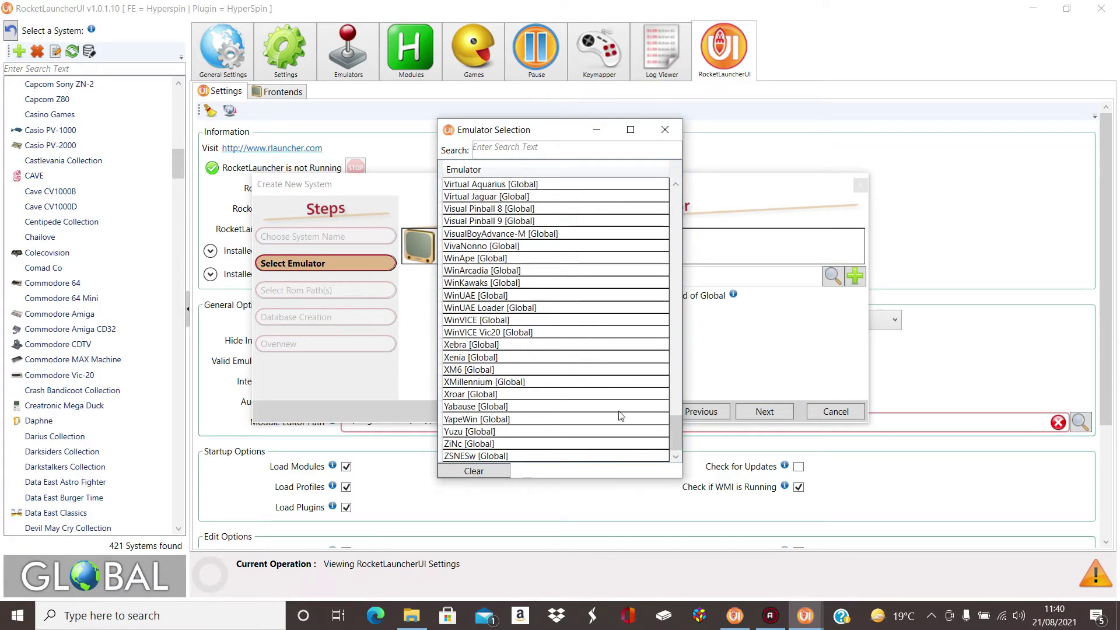
double_click(573, 382)
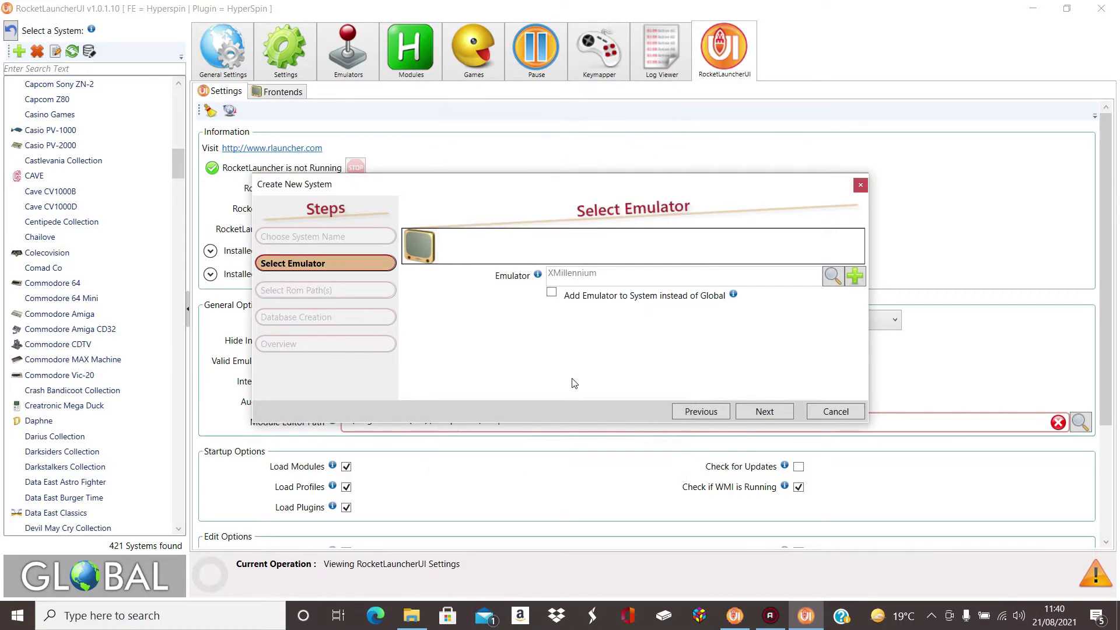
click(752, 412)
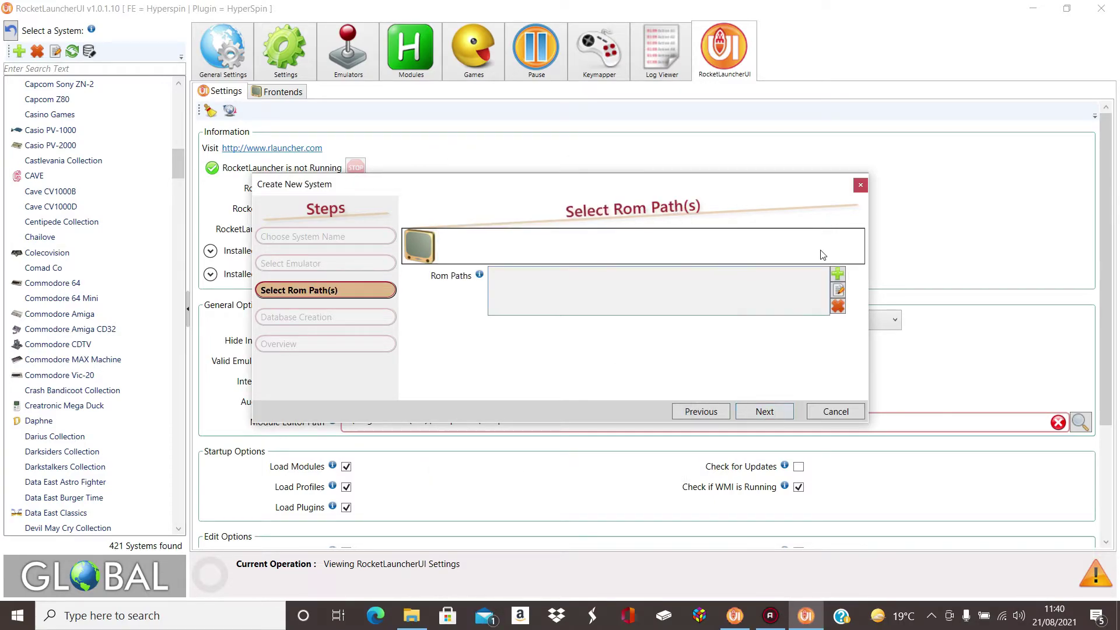
Start adding a ROM path for the new system and browse to the Gaming folder on the Desktop.
click(837, 273)
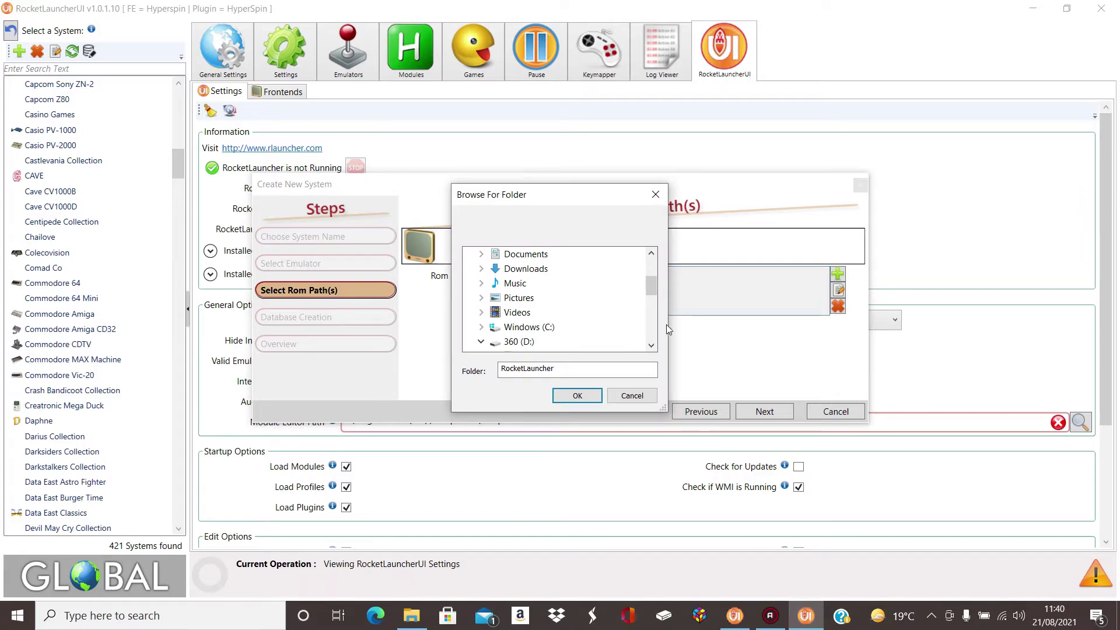
click(651, 346)
click(652, 346)
click(652, 346)
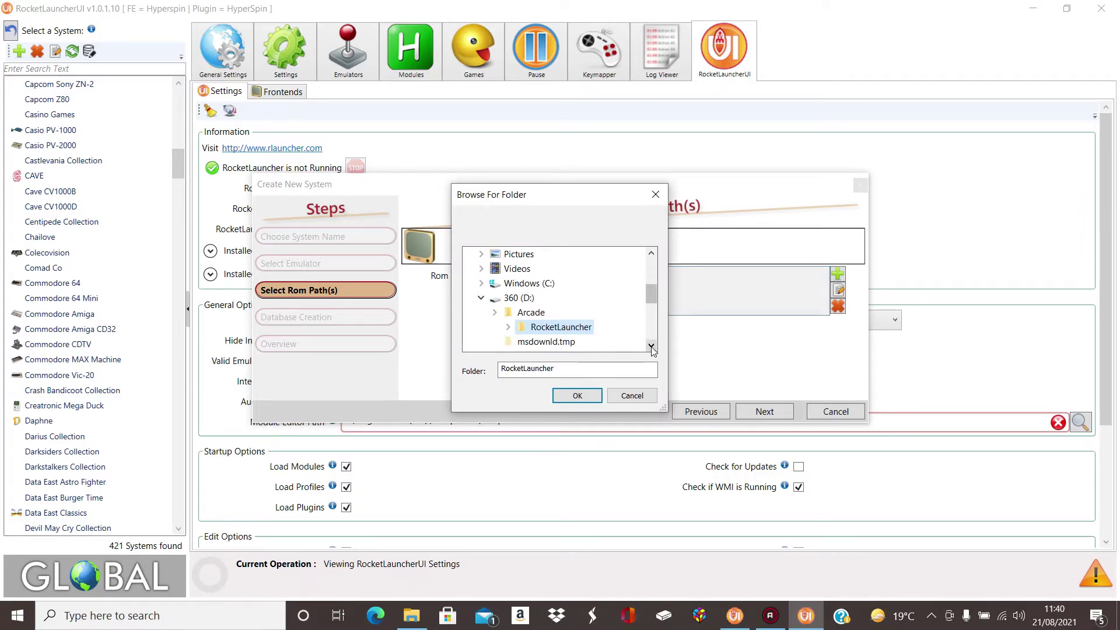
click(652, 346)
drag(651, 300, 652, 274)
double_click(514, 299)
double_click(532, 328)
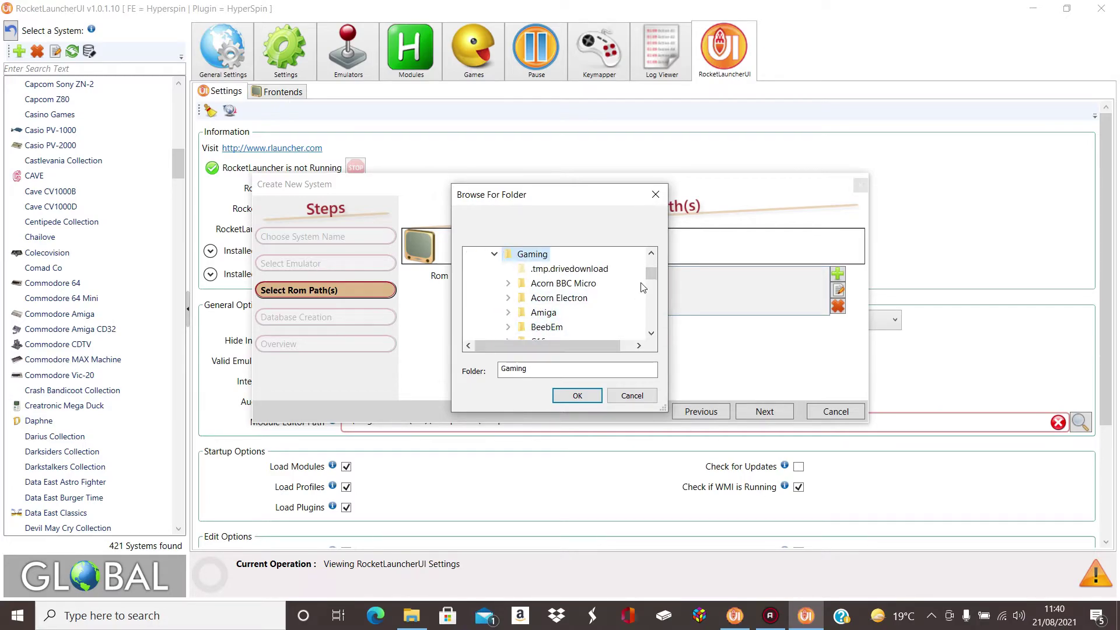
scroll(532, 330, down, 3)
key(Left)
key(Left)
double_click(532, 328)
Set the ROM path to the Roms folder inside Hyperspin Roms_Seagate\Sharp X1.
click(651, 333)
click(651, 333)
click(651, 255)
click(651, 255)
double_click(591, 269)
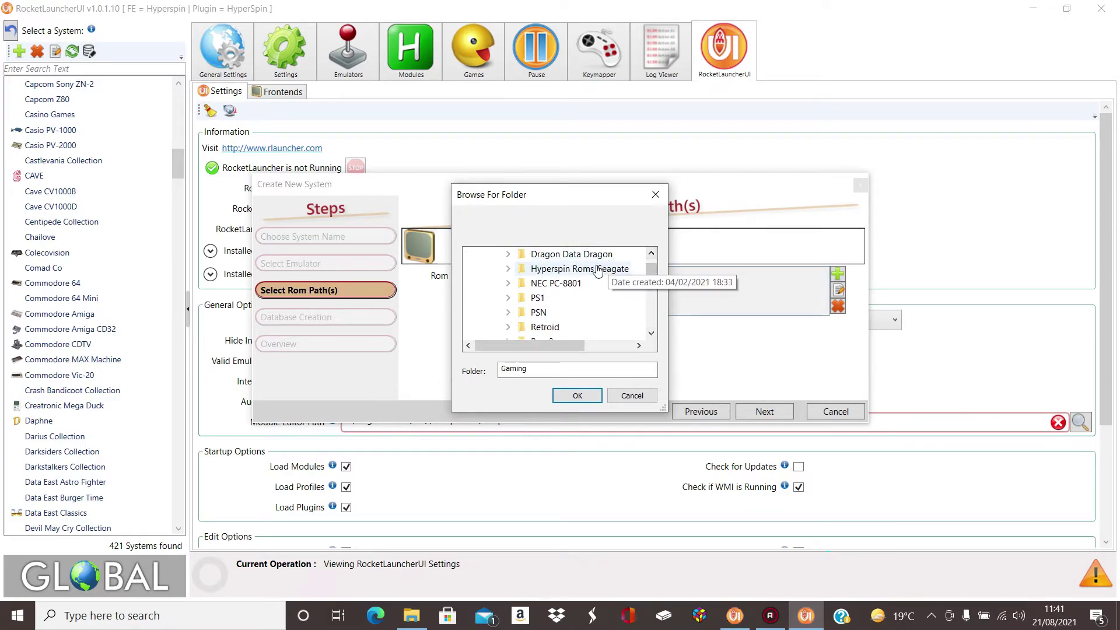
click(651, 333)
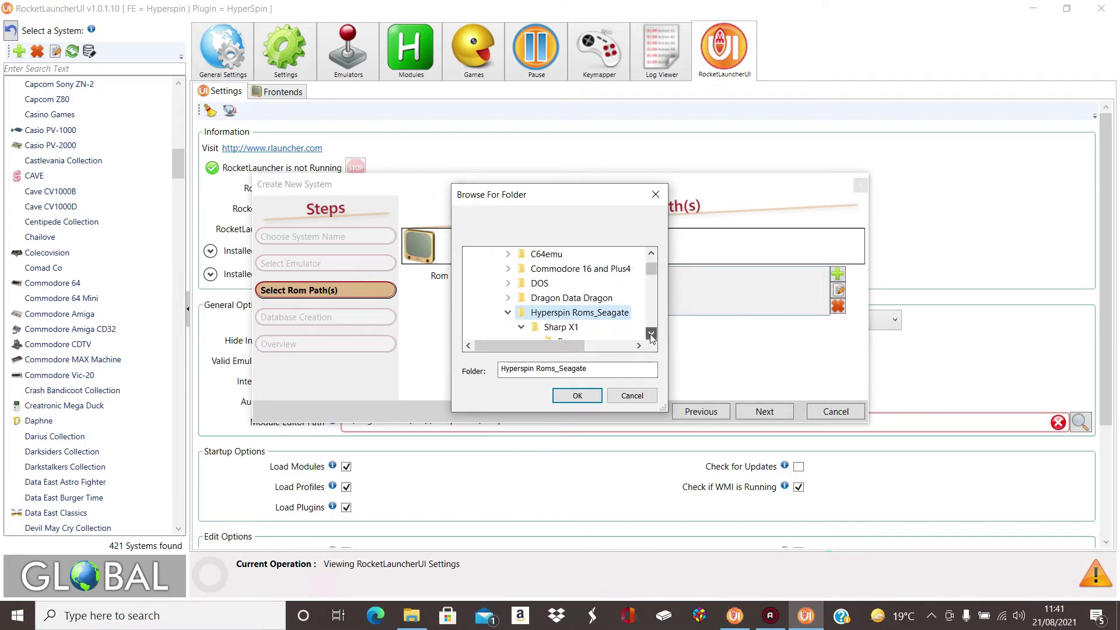
click(651, 333)
click(651, 333)
click(566, 313)
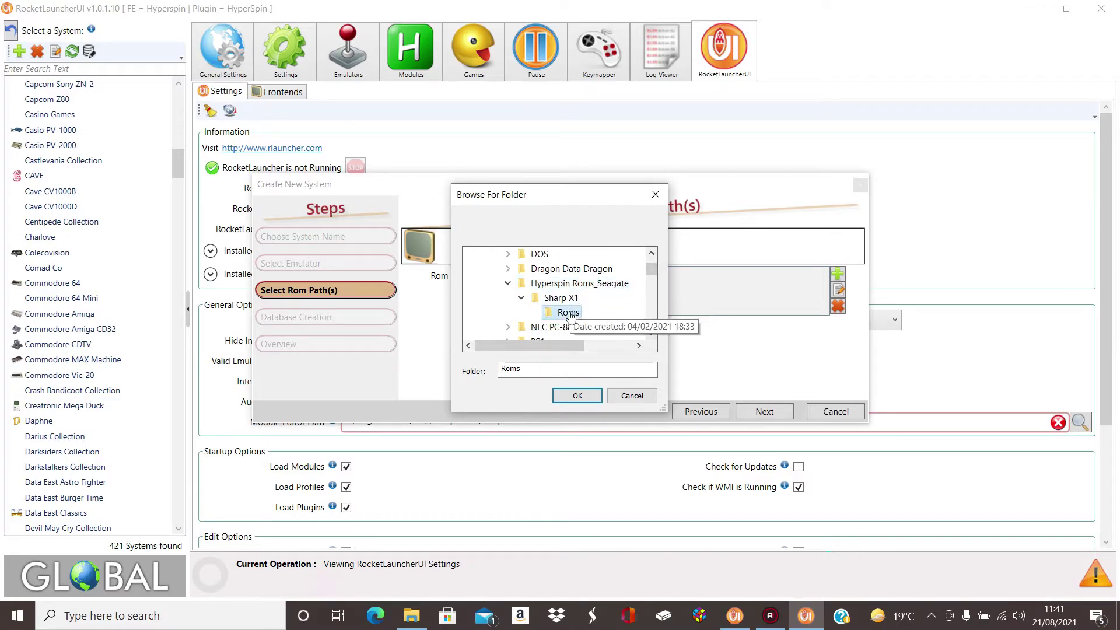
click(577, 396)
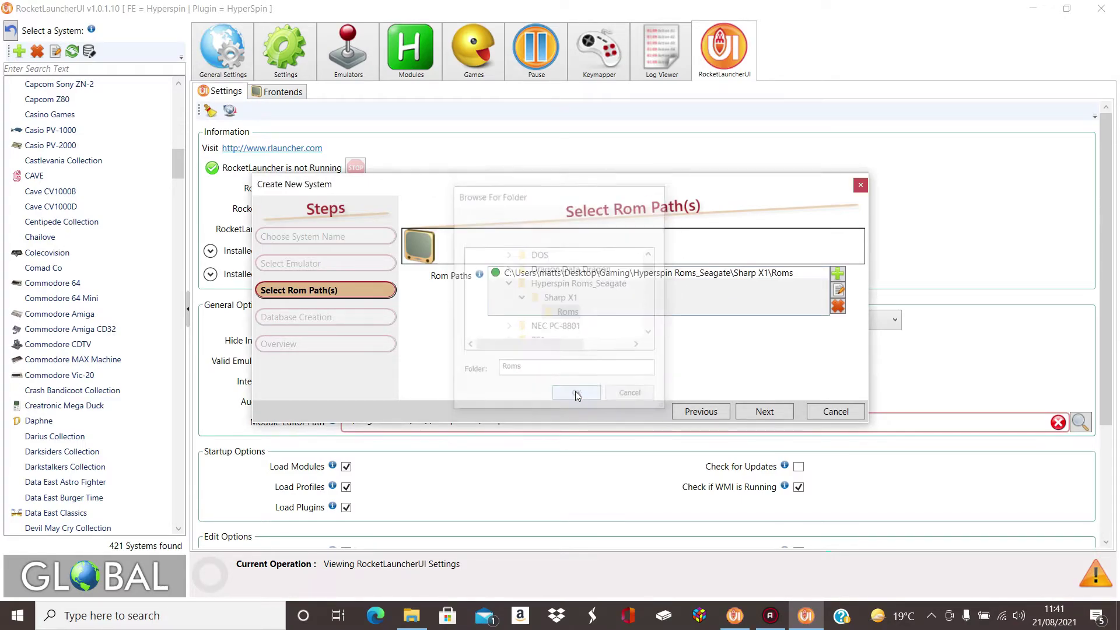
click(765, 411)
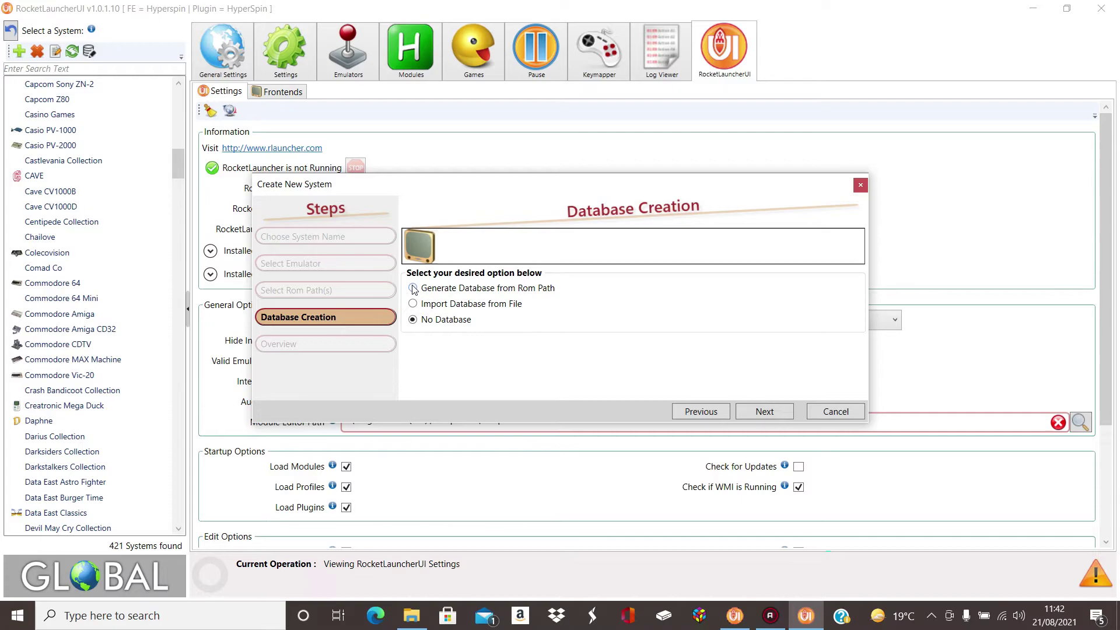
Choose to generate the database from the ROM path and finish creating the Sharp X1 system.
click(754, 413)
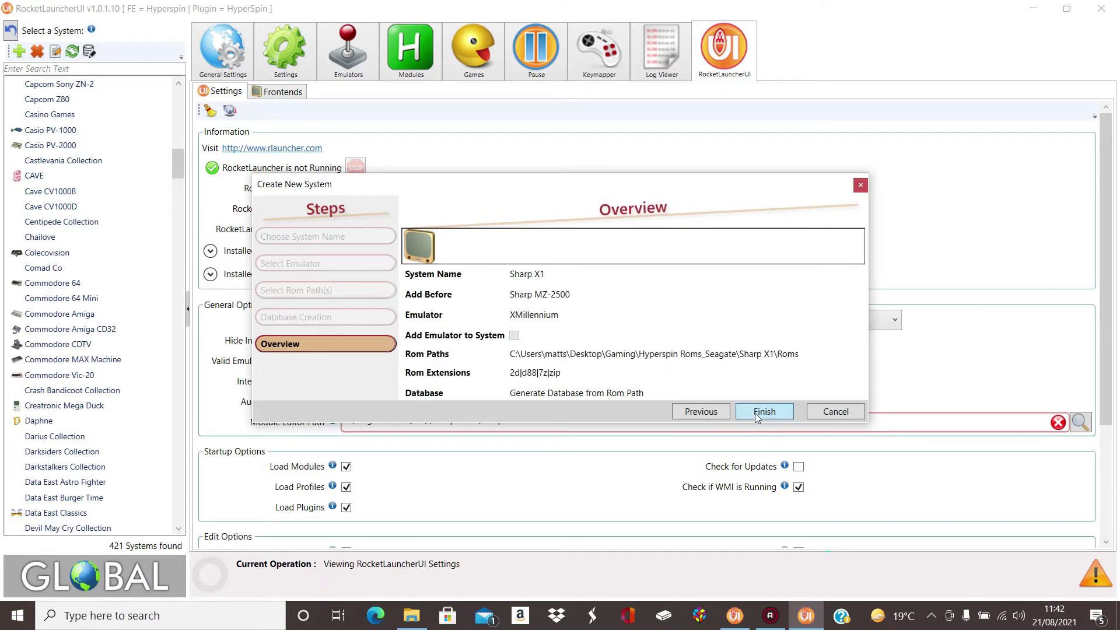
click(759, 413)
click(625, 354)
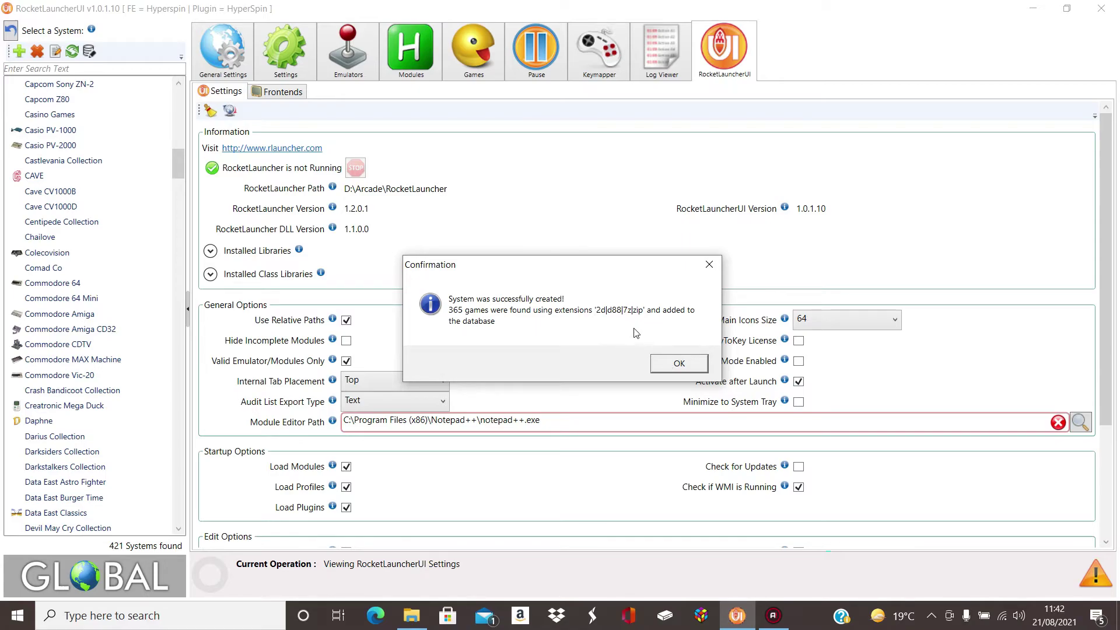
click(664, 365)
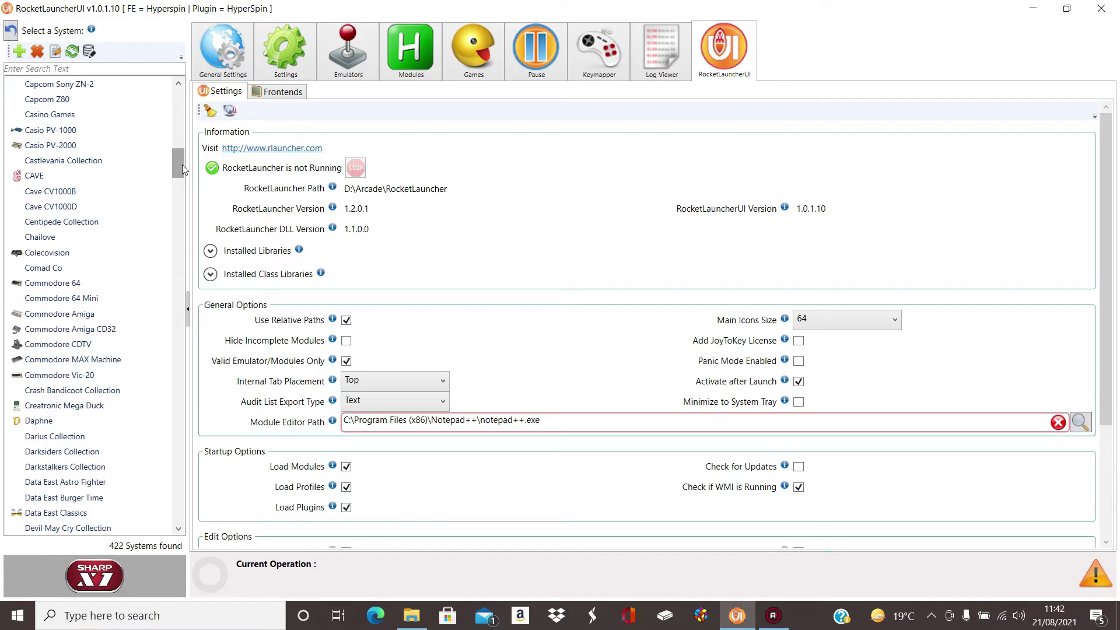
Select Sharp X1 in the systems list and run a game audit on it.
drag(181, 163, 160, 410)
scroll(97, 473, down, 4)
click(98, 467)
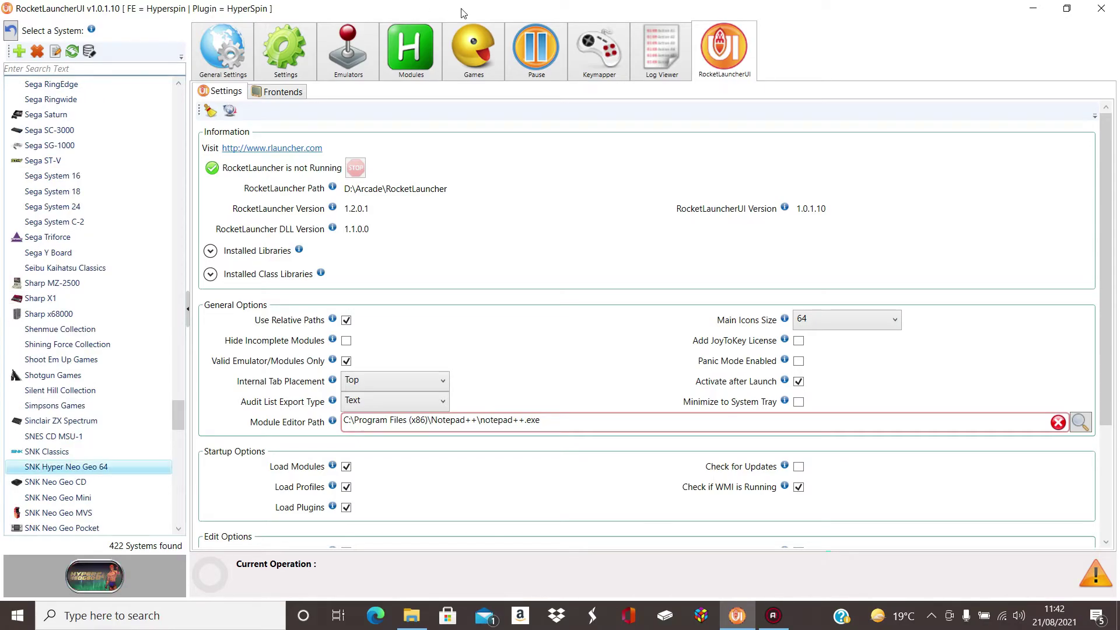
click(98, 301)
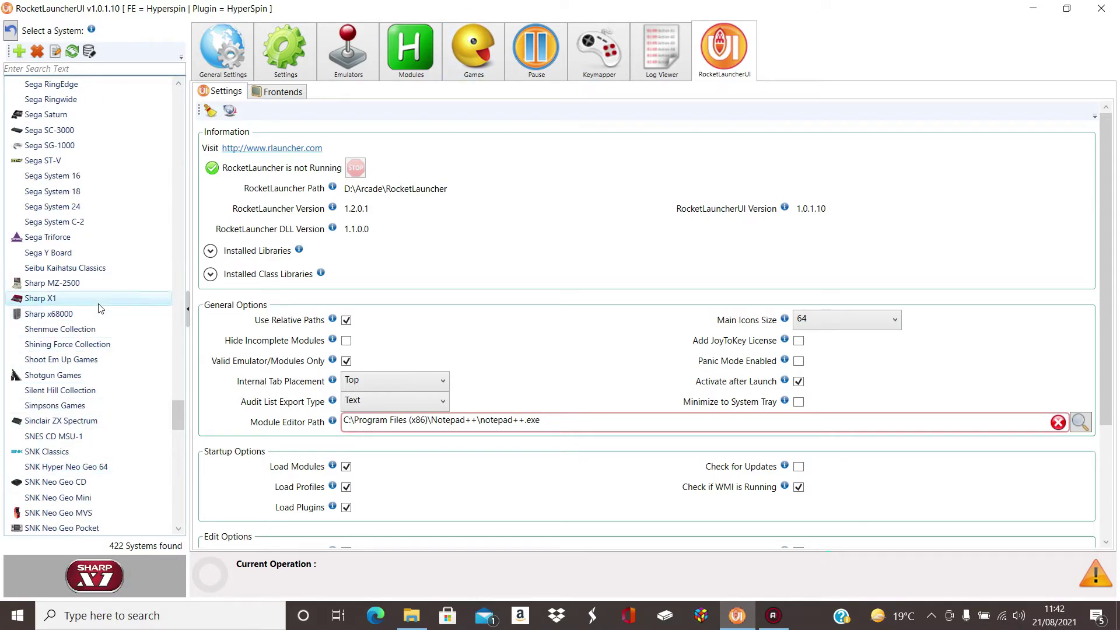
click(473, 43)
click(229, 112)
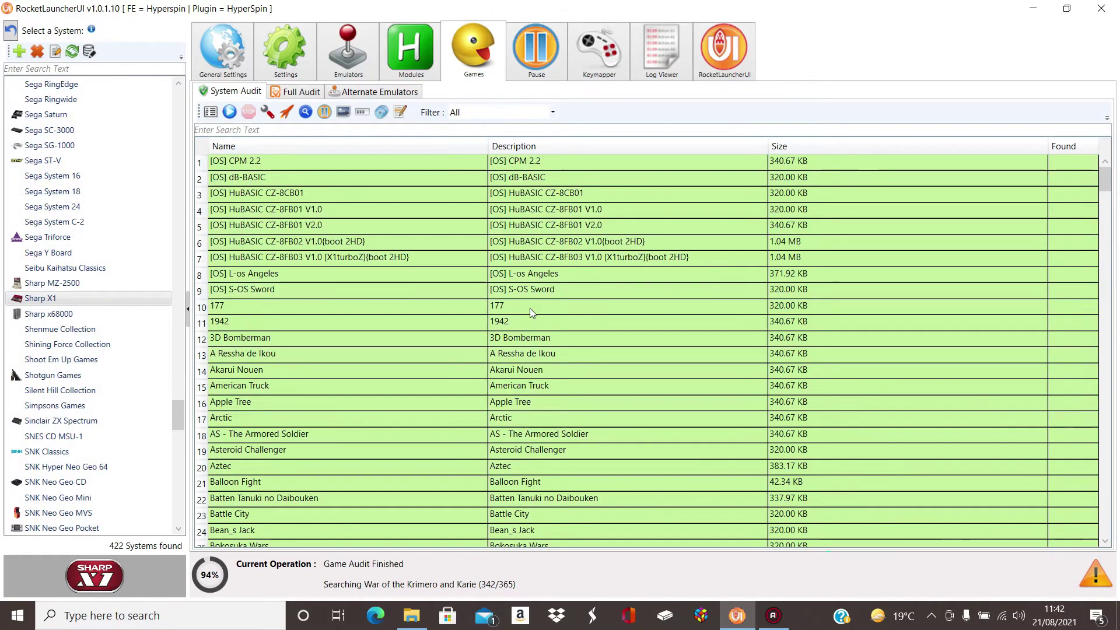
Switch to HyperSpin, enter the Sharp X1 system and browse its game wheel to Gradius - OPM hack.
click(1027, 12)
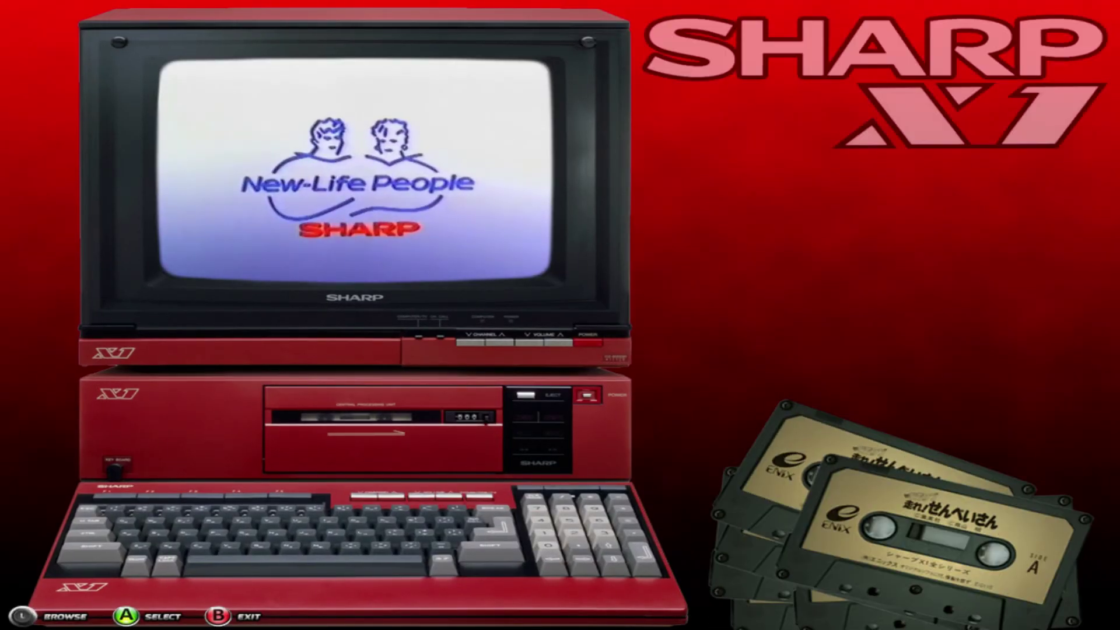
key(Return)
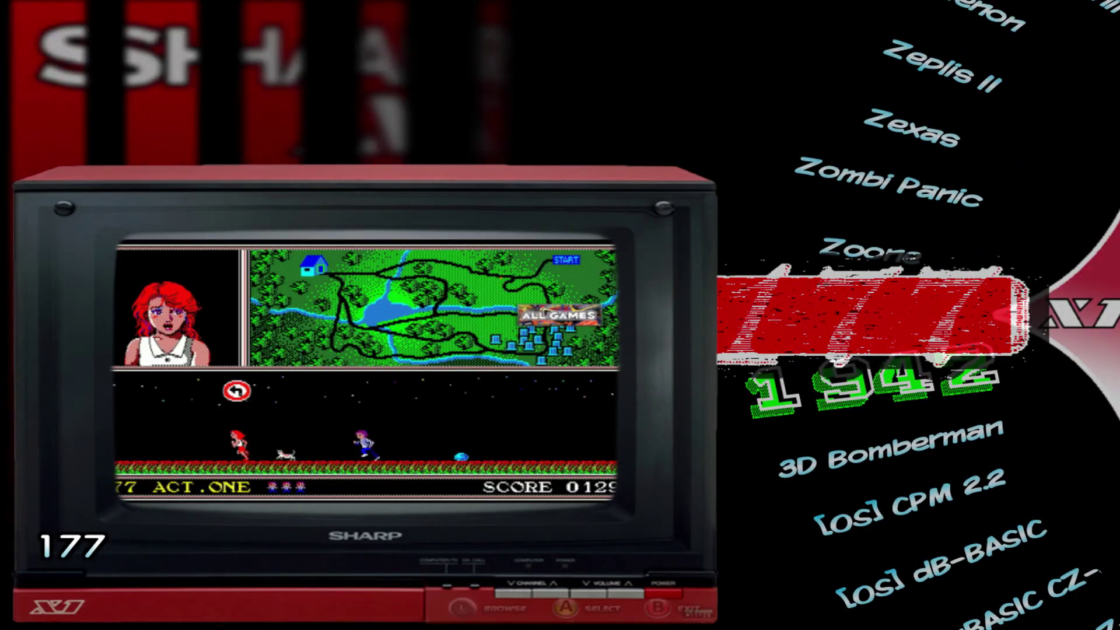
key(Down)
key(Down)
key(Down)
key(Down)
key(Down)
key(Down)
key(Down)
key(Down)
key(Down)
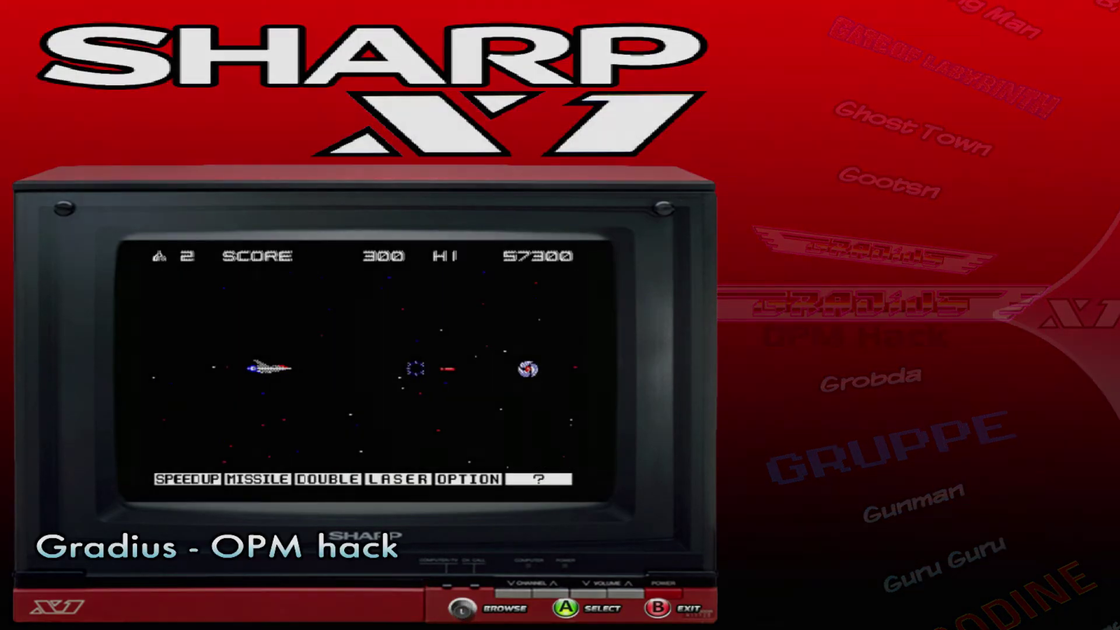
Launch Gradius - OPM hack and start the game from its title screen.
key(Return)
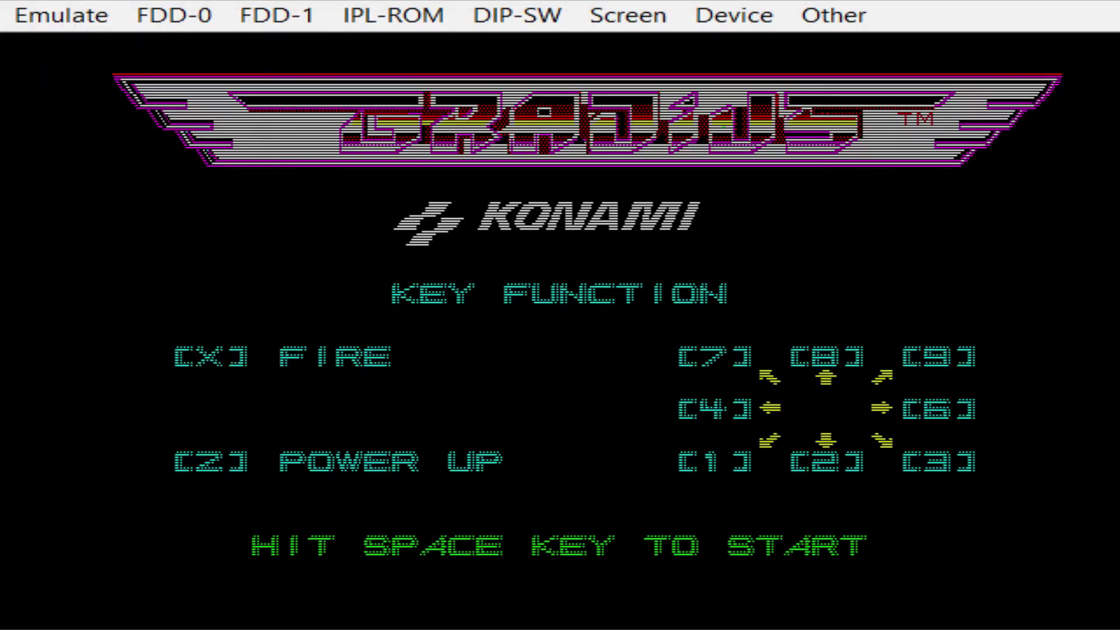
key(space)
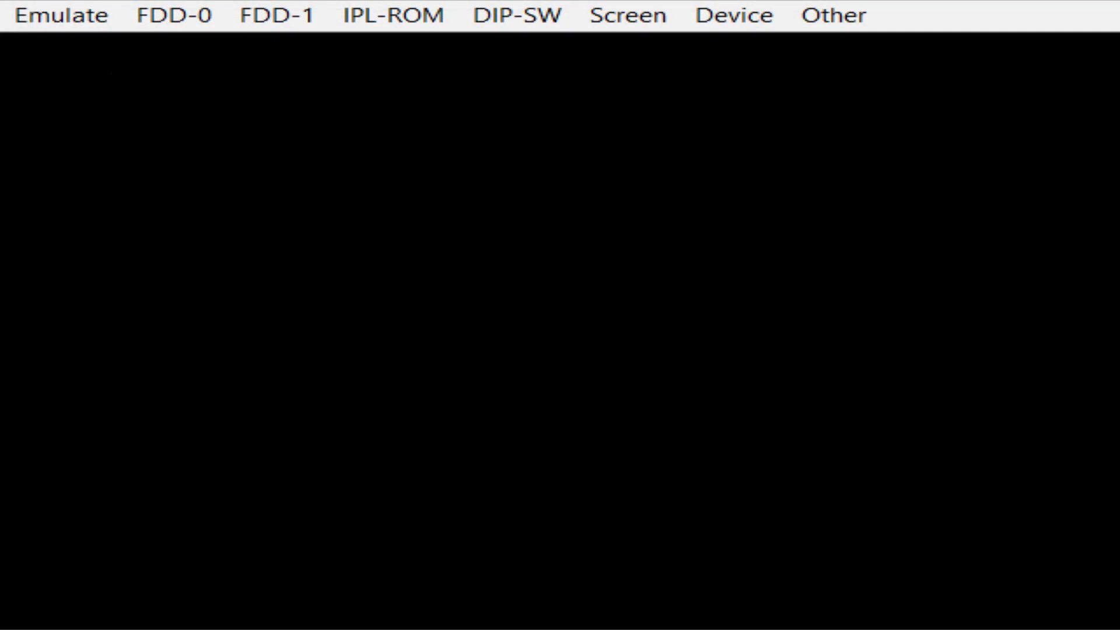
Steer the ship through the opening of Gradius and shoot the first waves of spinning enemies.
key(Up)
key(Down)
key(Right)
key(space)
key(Up)
key(Left)
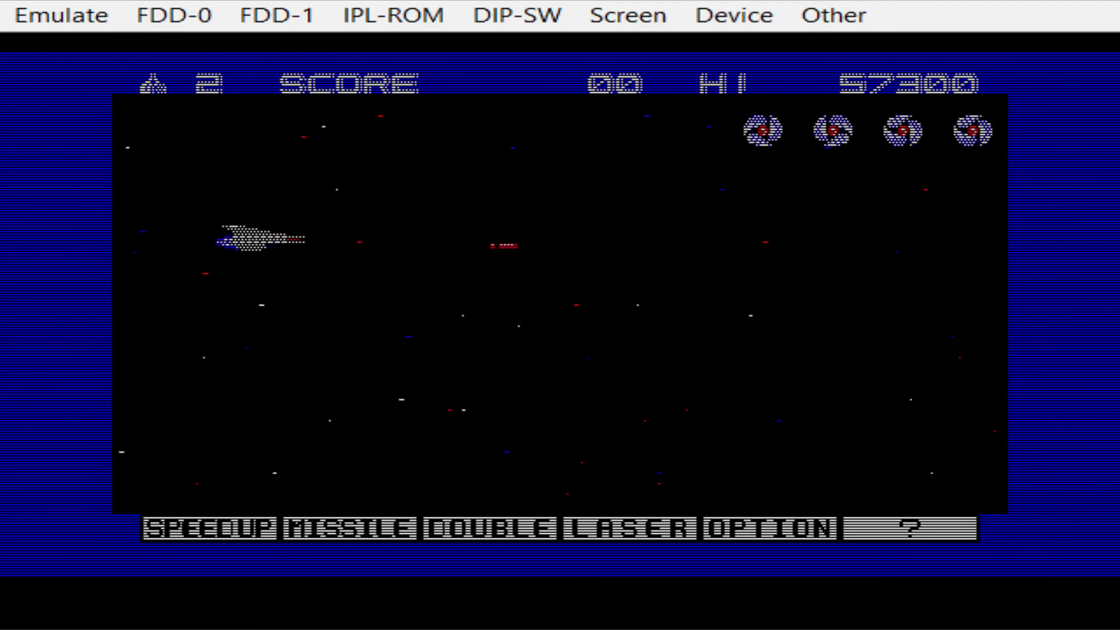
key(space)
key(Down)
key(space)
key(space)
key(Down)
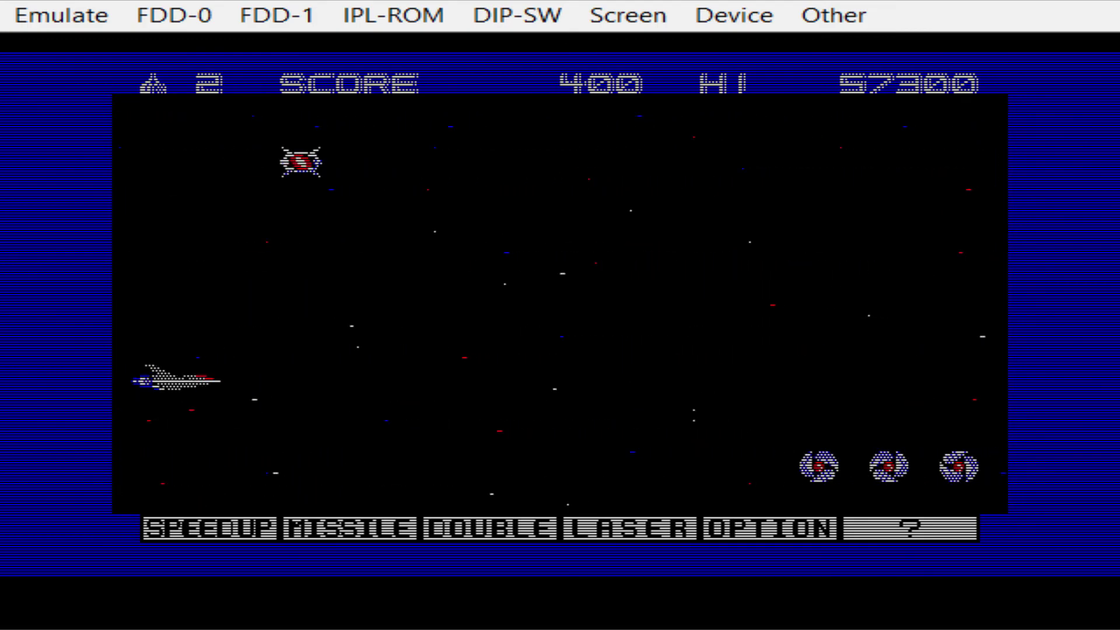
key(Down)
key(space)
key(Up)
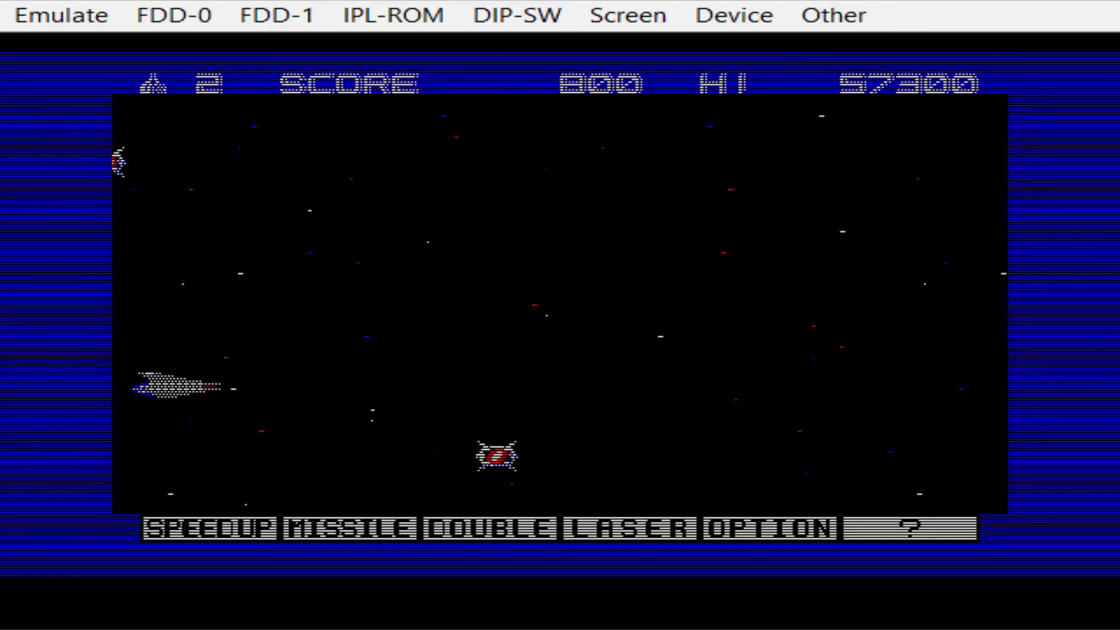
Collect the power-up capsule near the lower edge of the play field and keep flying and firing at enemies.
key(Down)
key(Right)
key(Right)
key(Up)
key(Left)
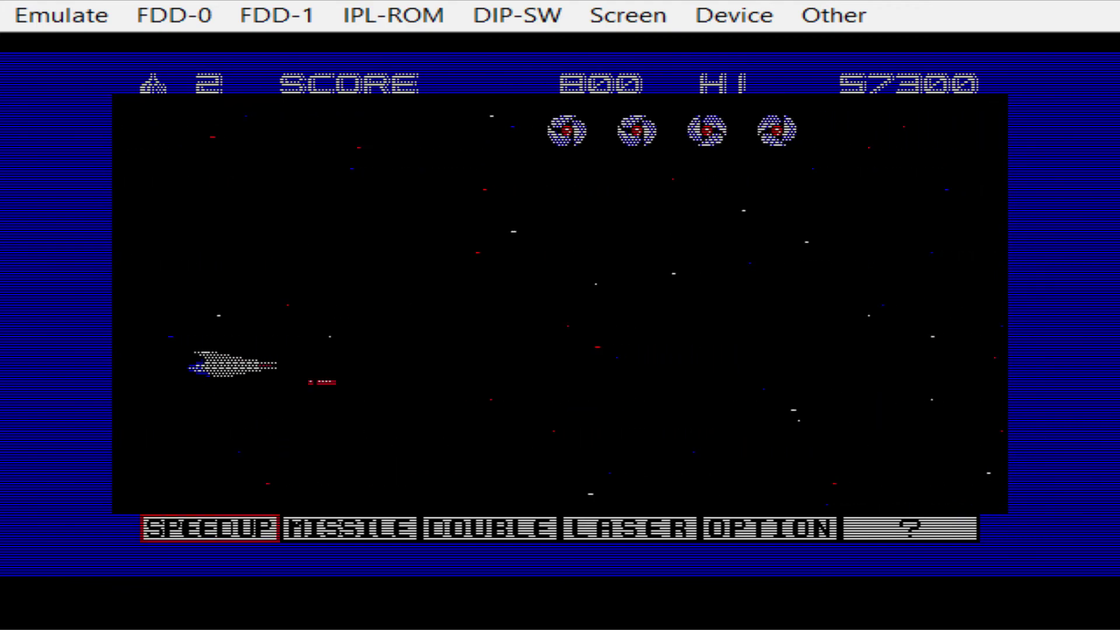
key(space)
key(Down)
key(Right)
key(Right)
key(Down)
key(Right)
key(Up)
key(Right)
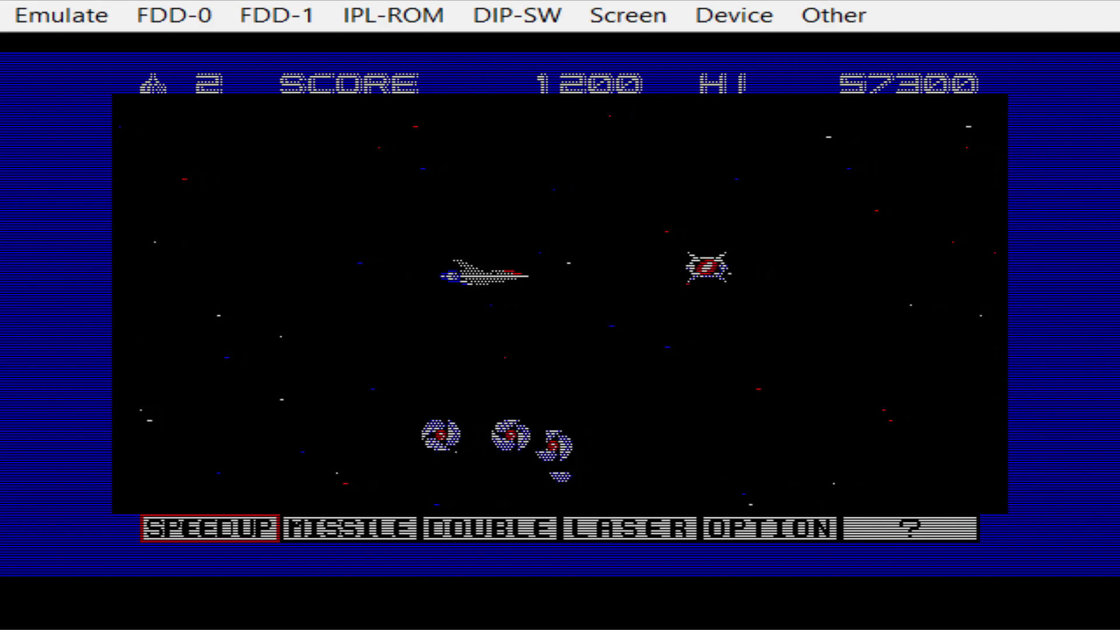
key(space)
Quit Gradius to return to the HyperSpin Sharp X1 wheel and browse to Grobda.
key(Escape)
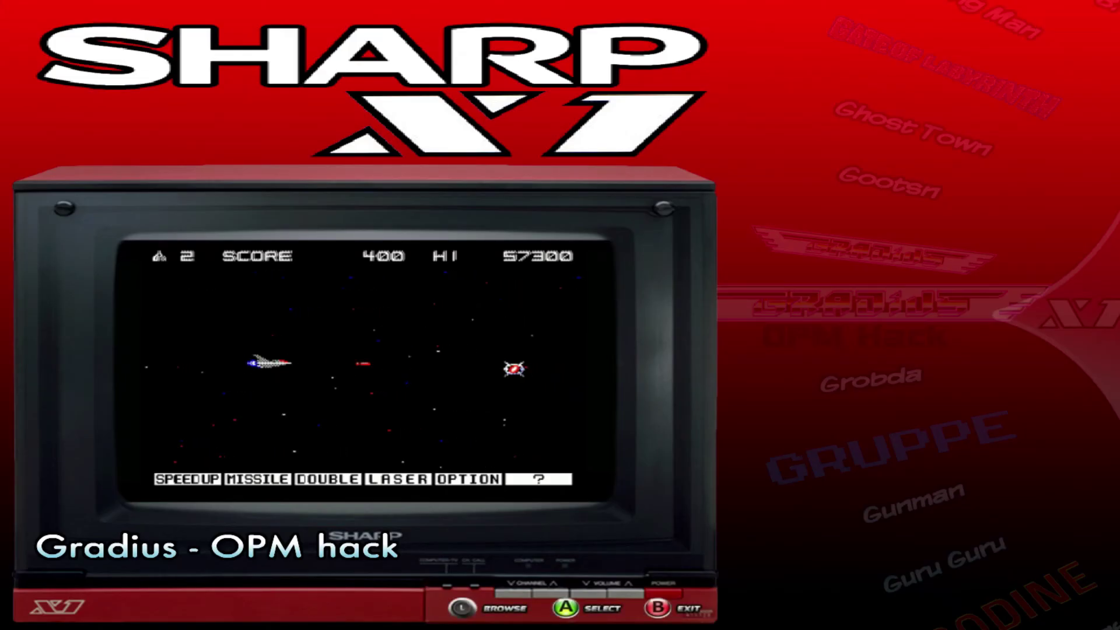
key(Down)
key(Down)
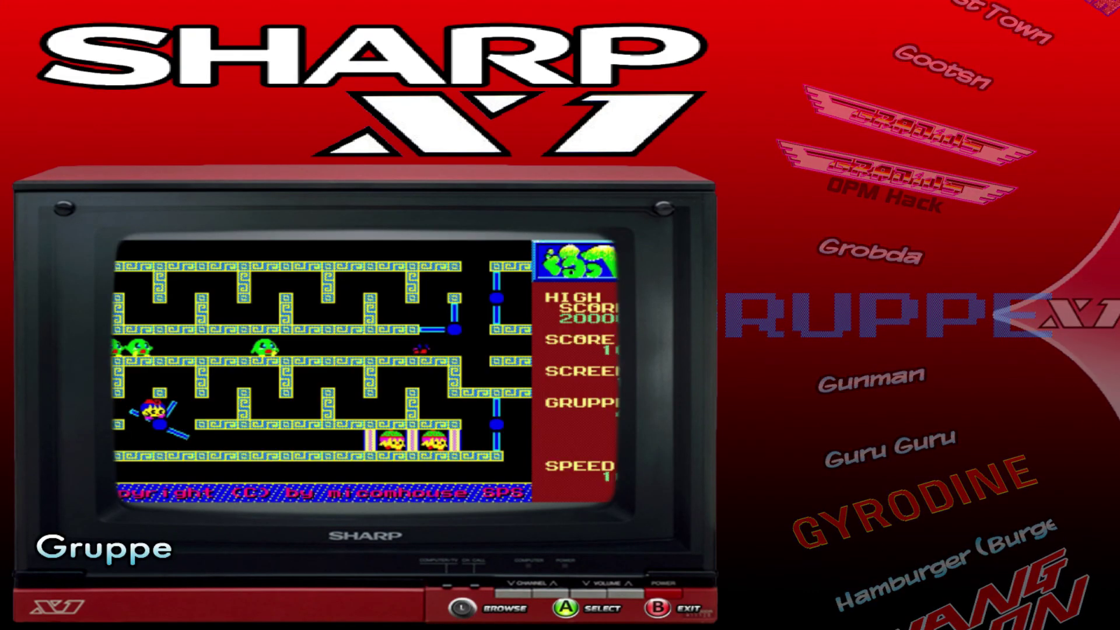
key(Up)
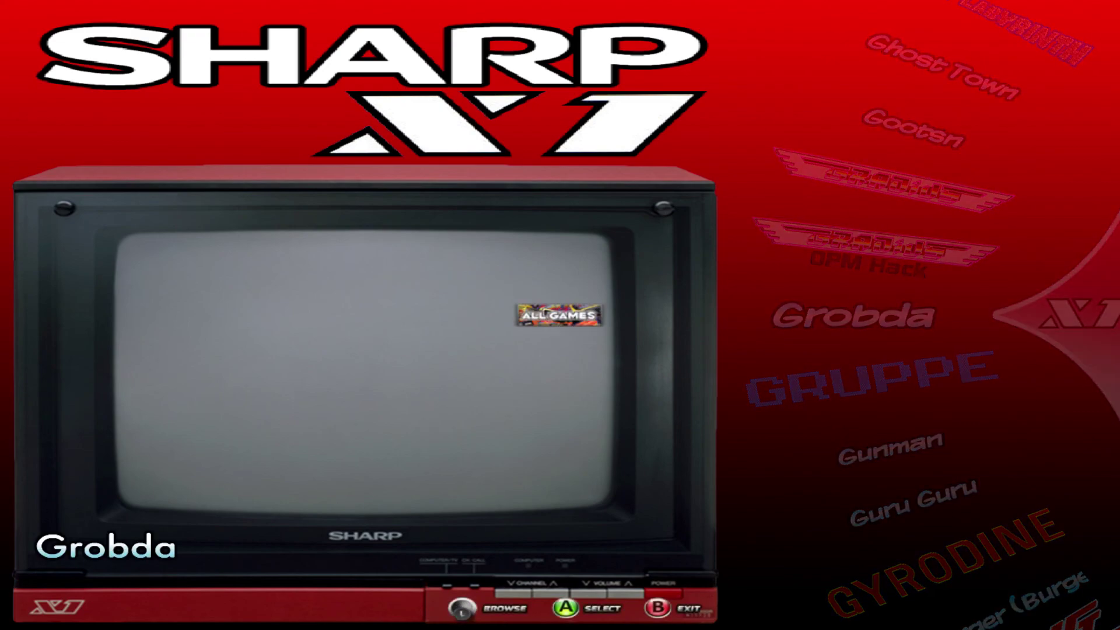